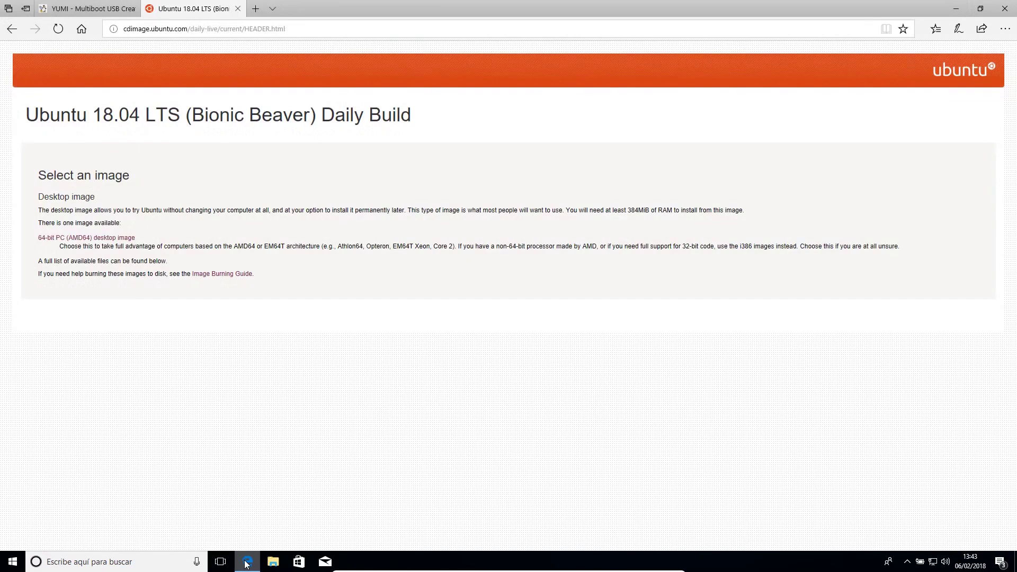
left_click(79, 239)
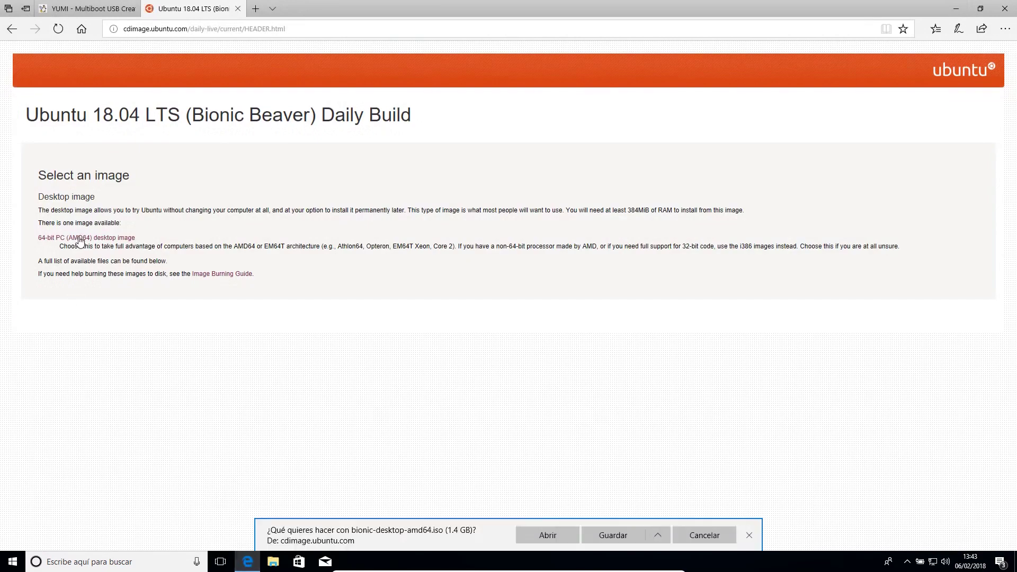
left_click(609, 535)
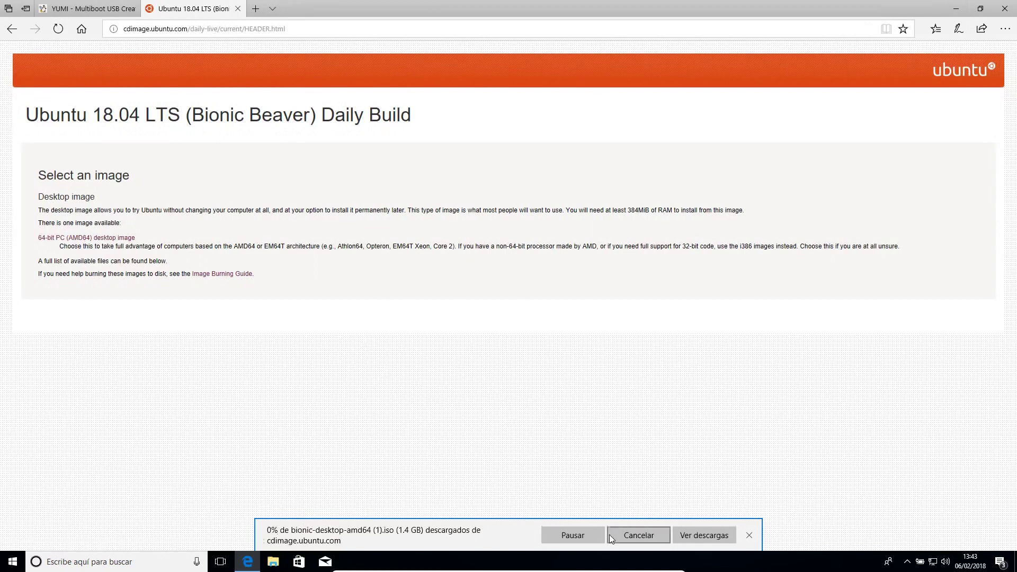
left_click(646, 533)
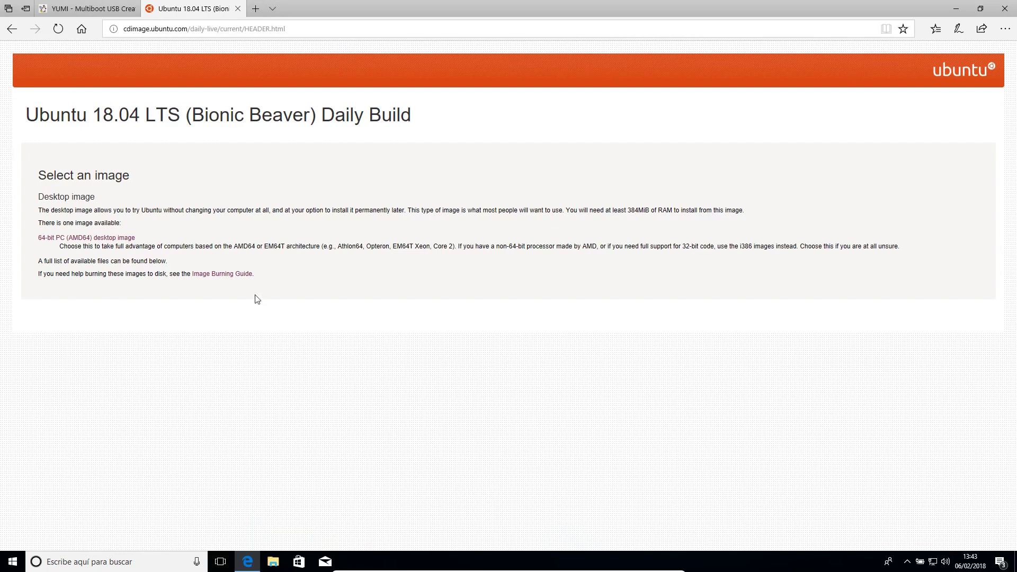
Step: Download and run YUMI-2.0.5.3.exe from the Pendrivelinux page, allow it to make changes, and accept its license agreement
left_click(99, 14)
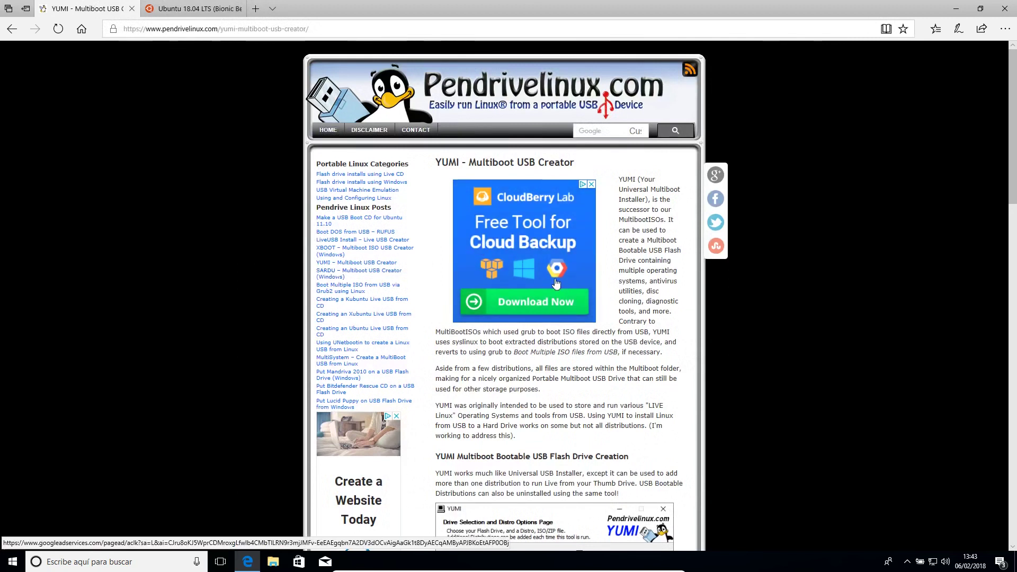
scroll(529, 276, "down", 7)
scroll(556, 284, "down", 1)
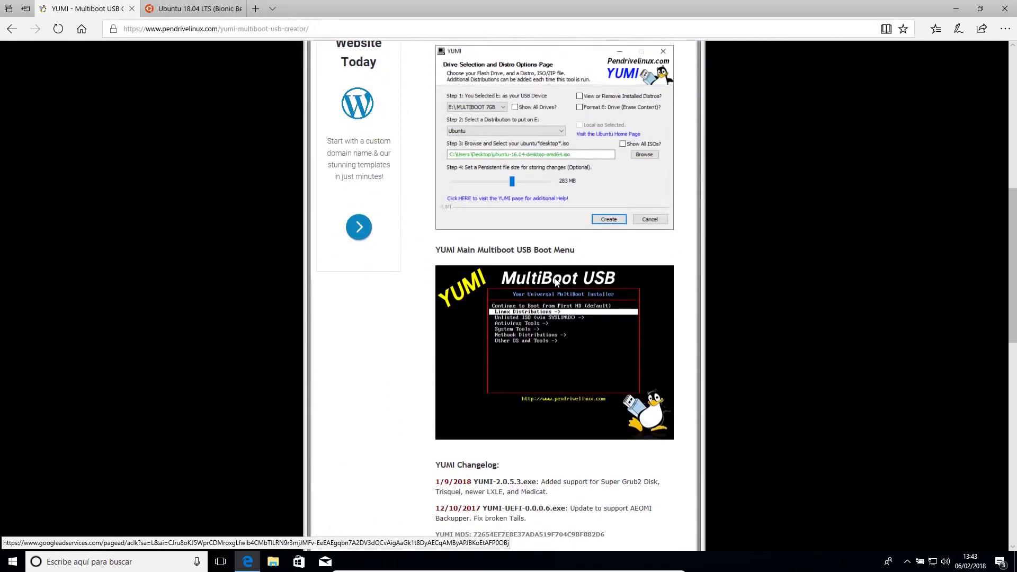
scroll(556, 283, "down", 5)
scroll(555, 278, "up", 1)
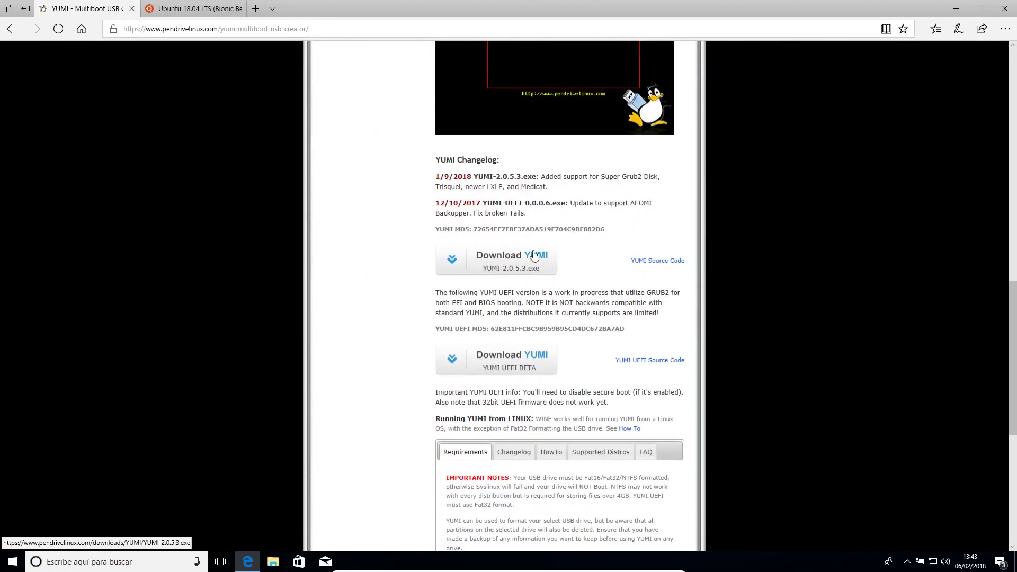
left_click(496, 268)
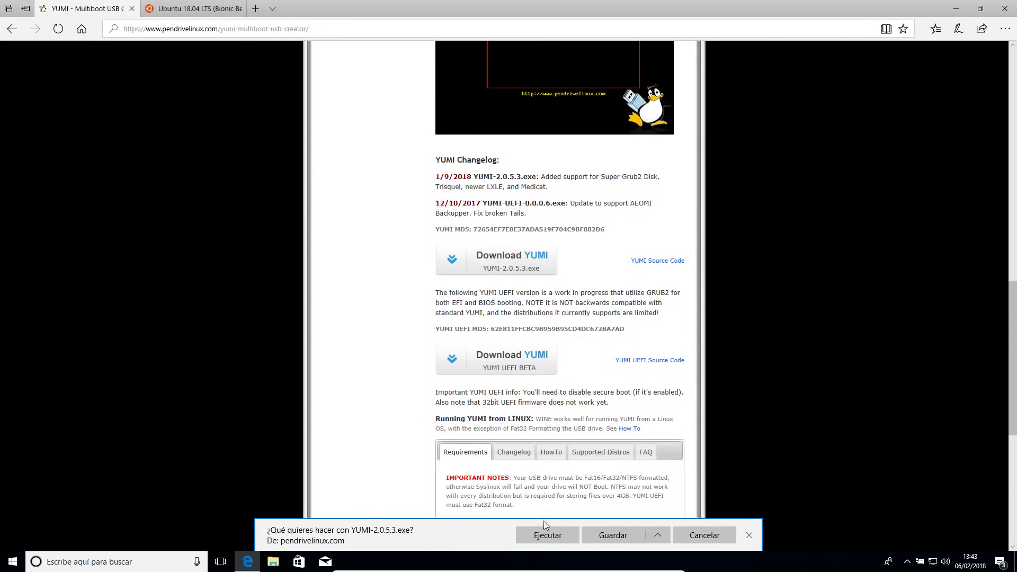
left_click(545, 537)
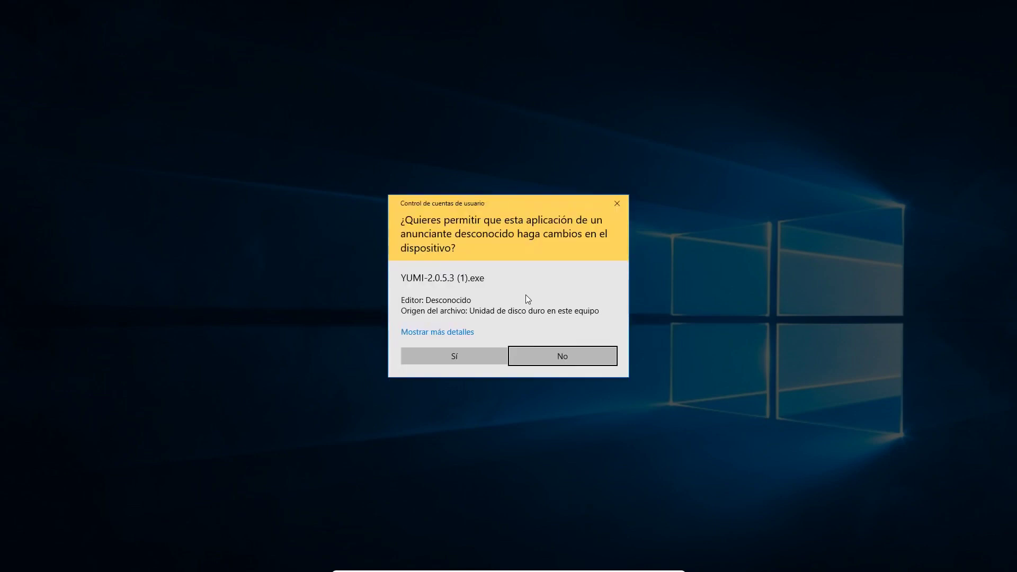
left_click(465, 358)
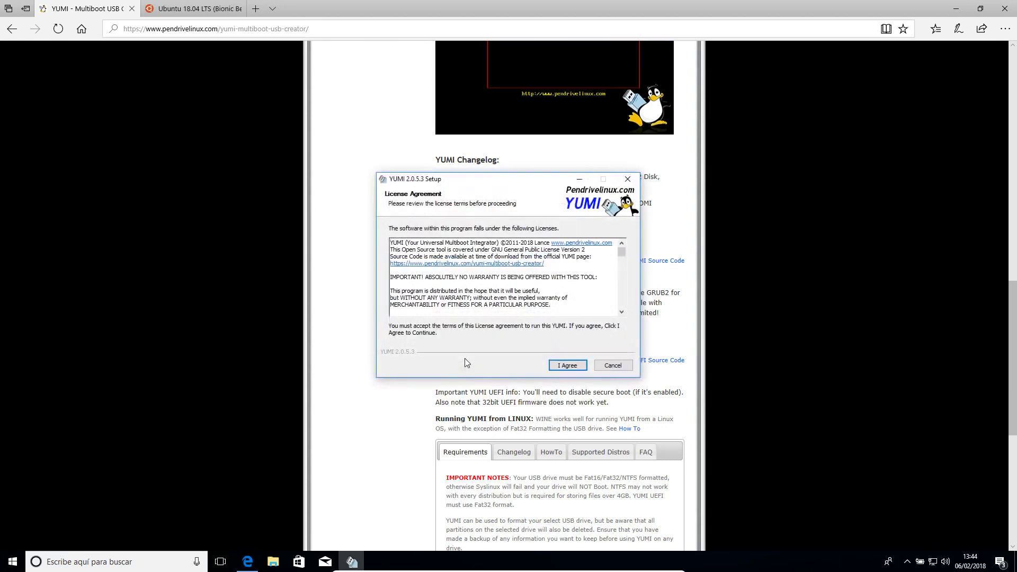
left_click(562, 366)
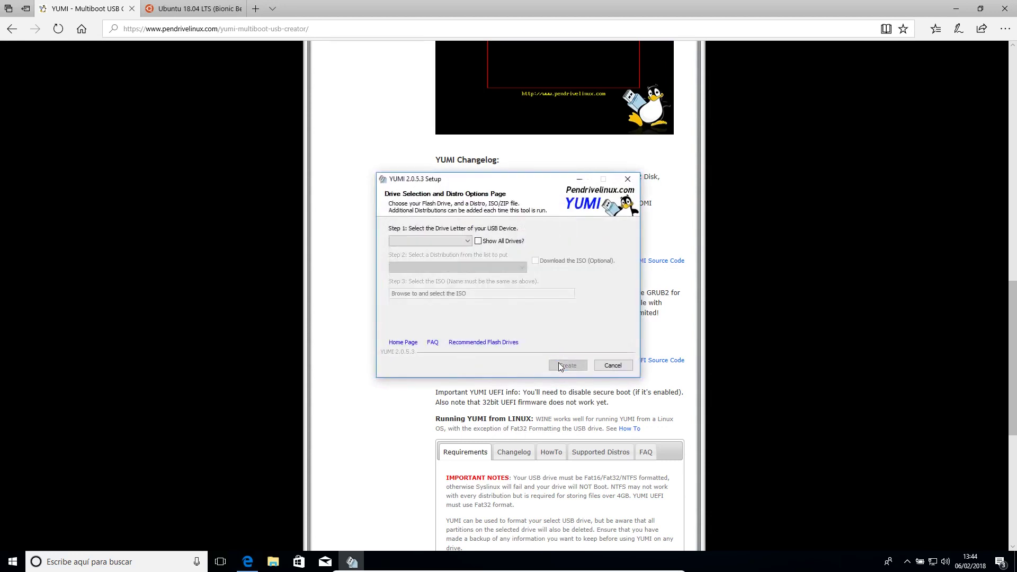
Step: Set the USB device to E:\ MULTIBOOT with Fat32 formatting, and choose Ubuntu as the distribution
left_click(467, 243)
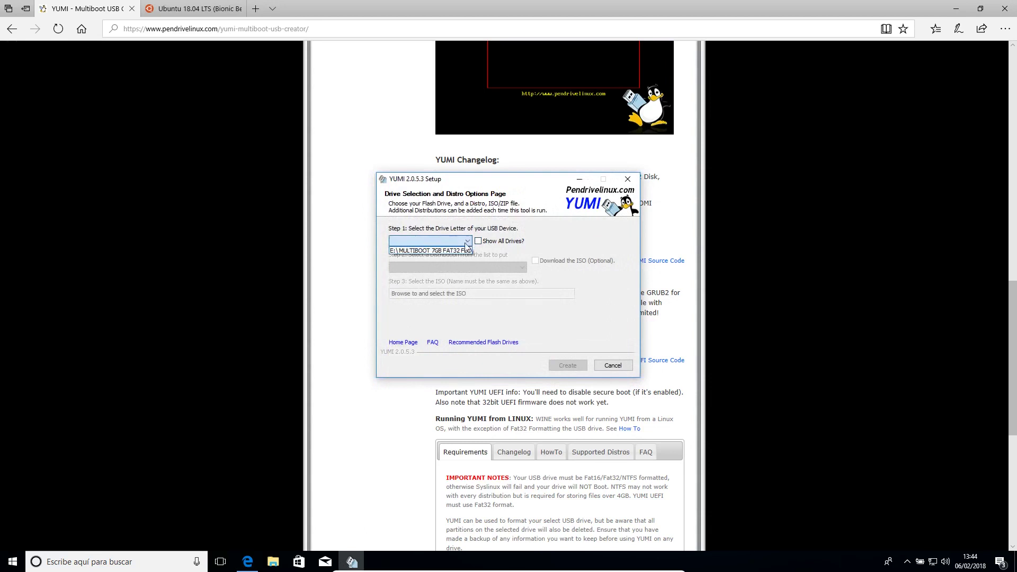
left_click(462, 250)
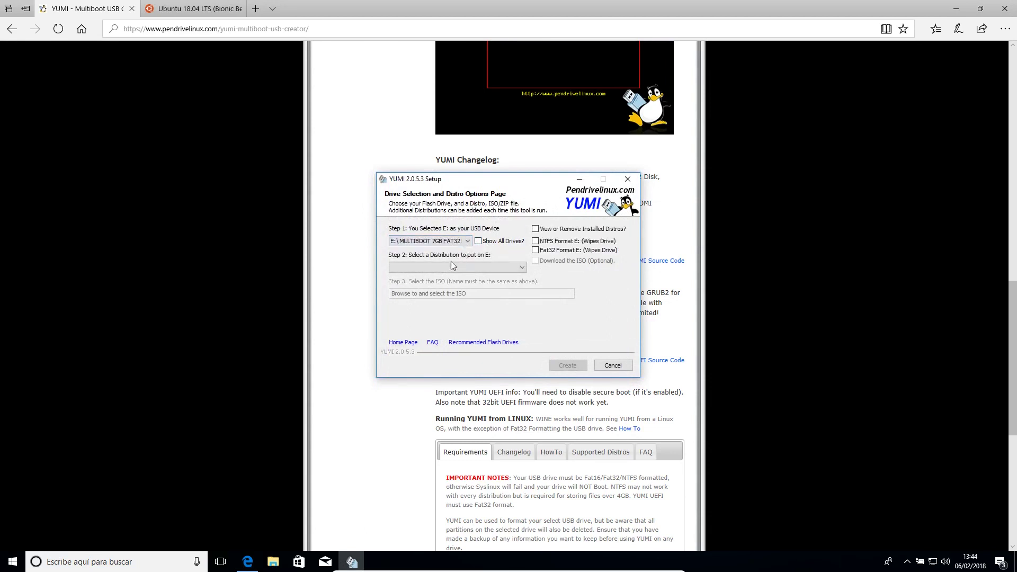
left_click(536, 250)
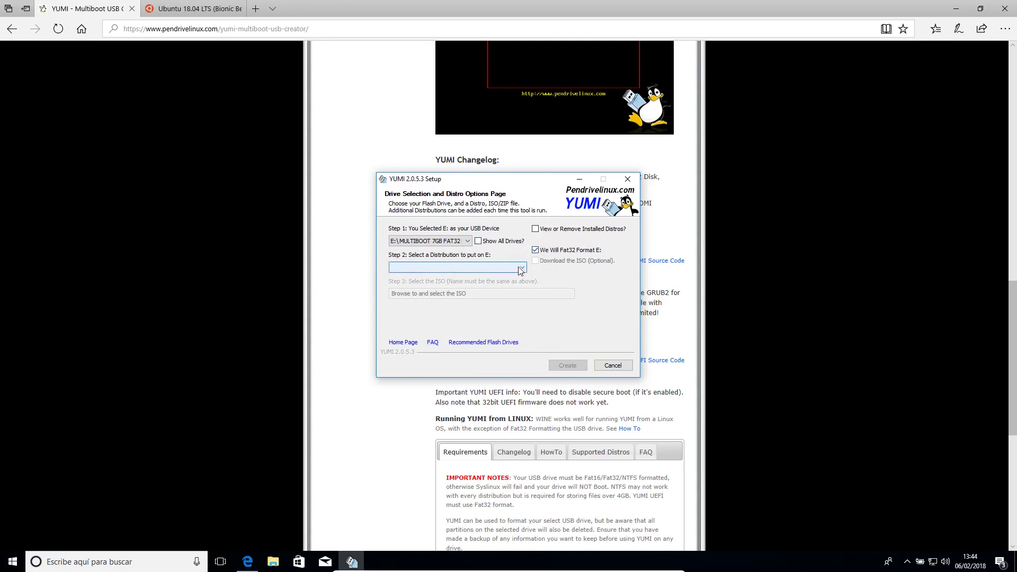
left_click(522, 269)
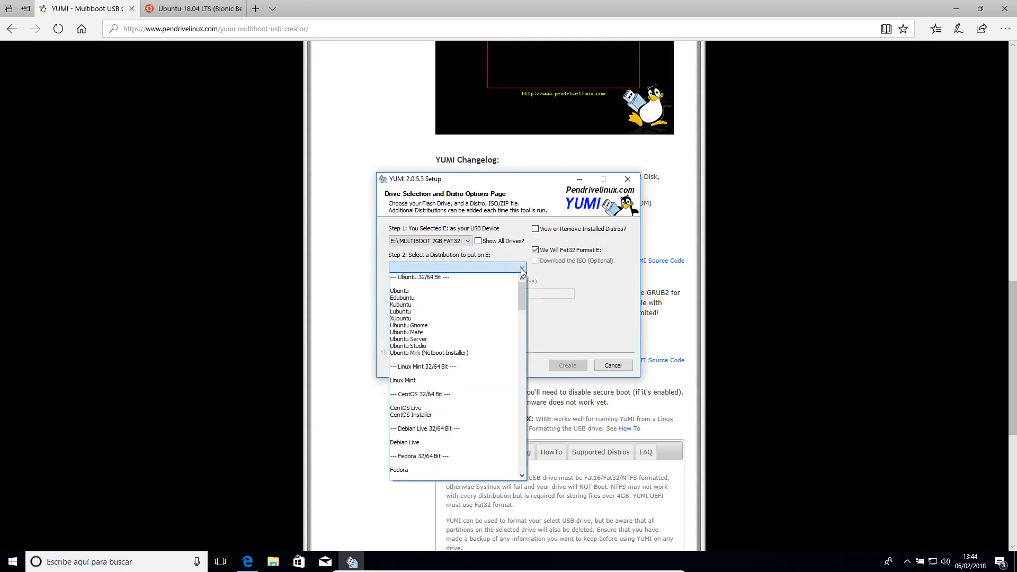
left_click(479, 292)
left_click(607, 294)
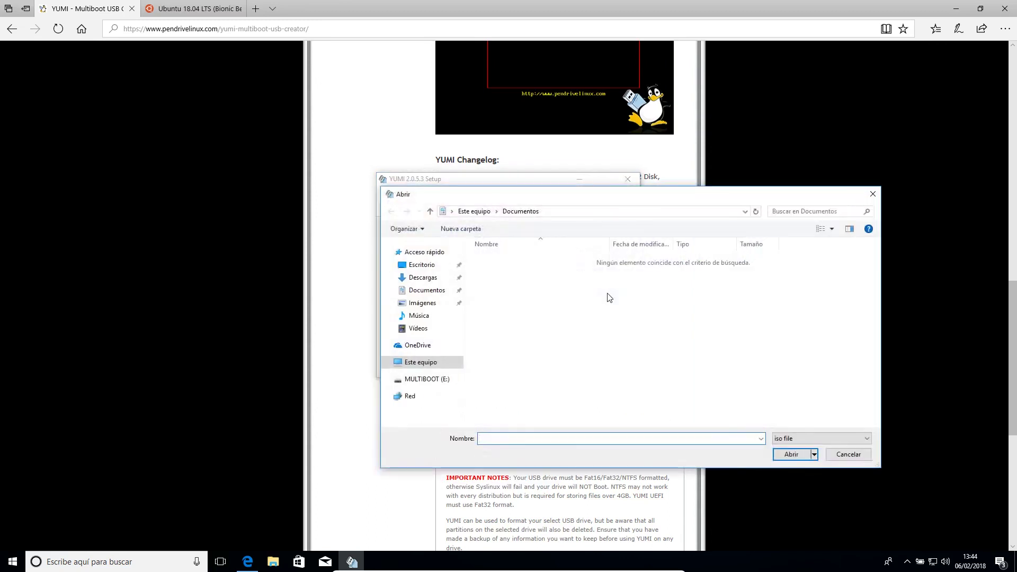
left_click(434, 279)
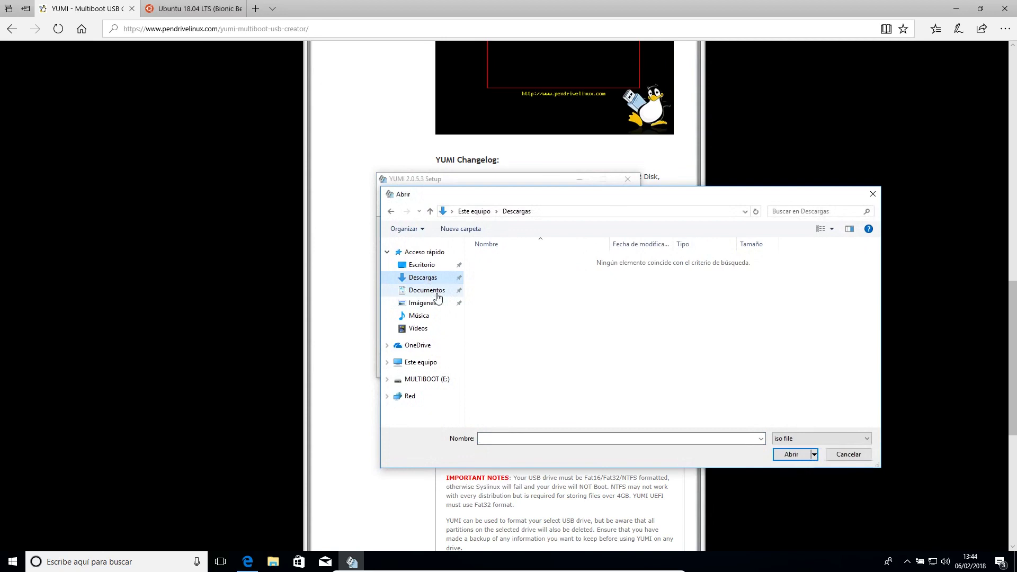
left_click(438, 295)
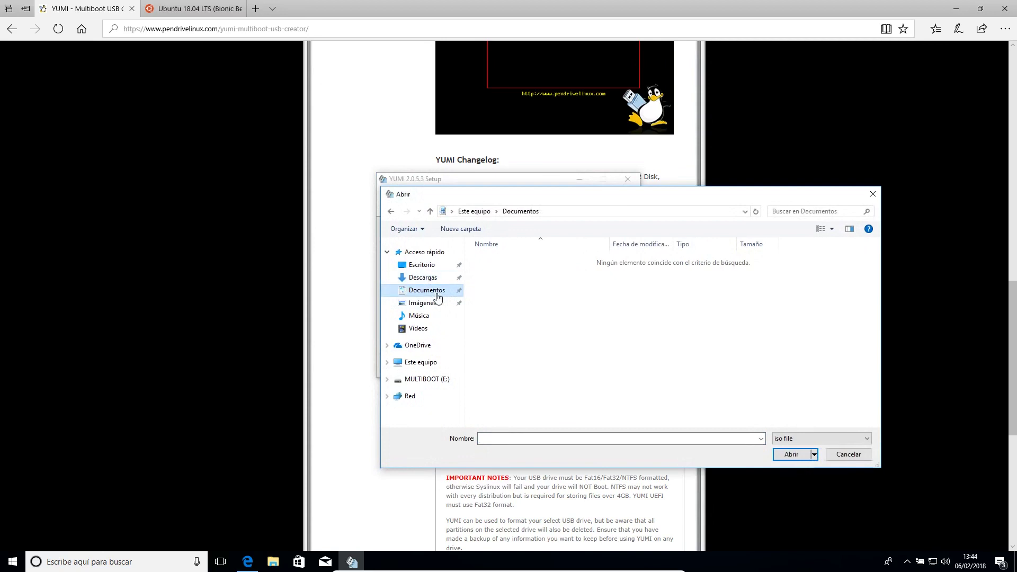
left_click(873, 194)
Step: Enable showing all ISOs and select bionic-desktop-amd64.iso from the Descargas folder as the source image
left_click(582, 282)
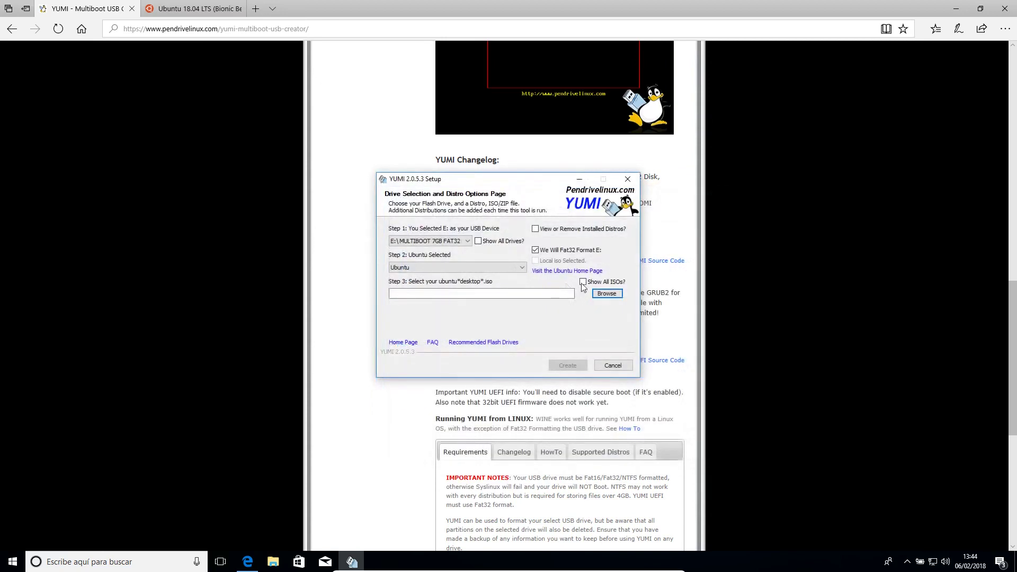
left_click(607, 293)
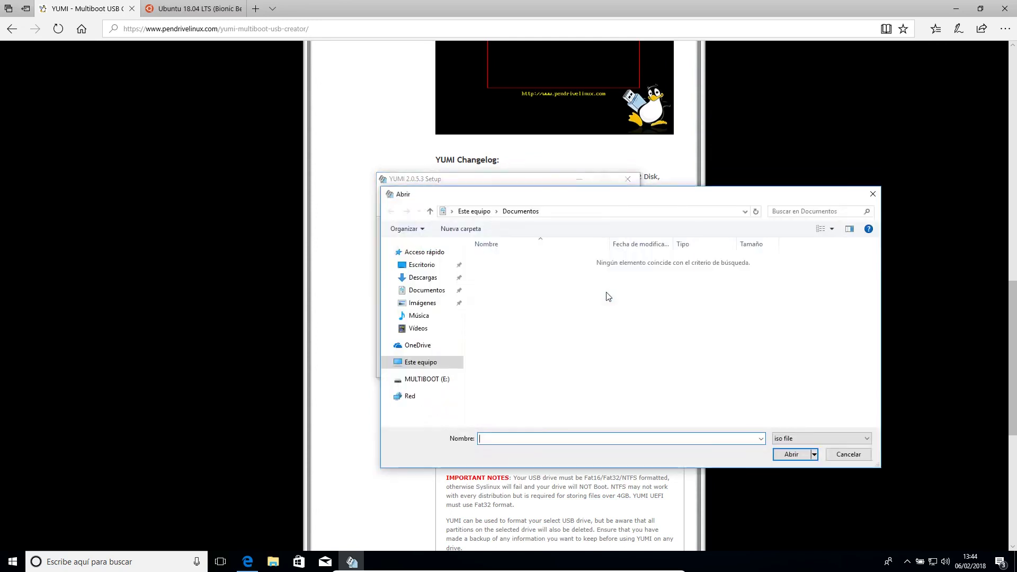
left_click(423, 291)
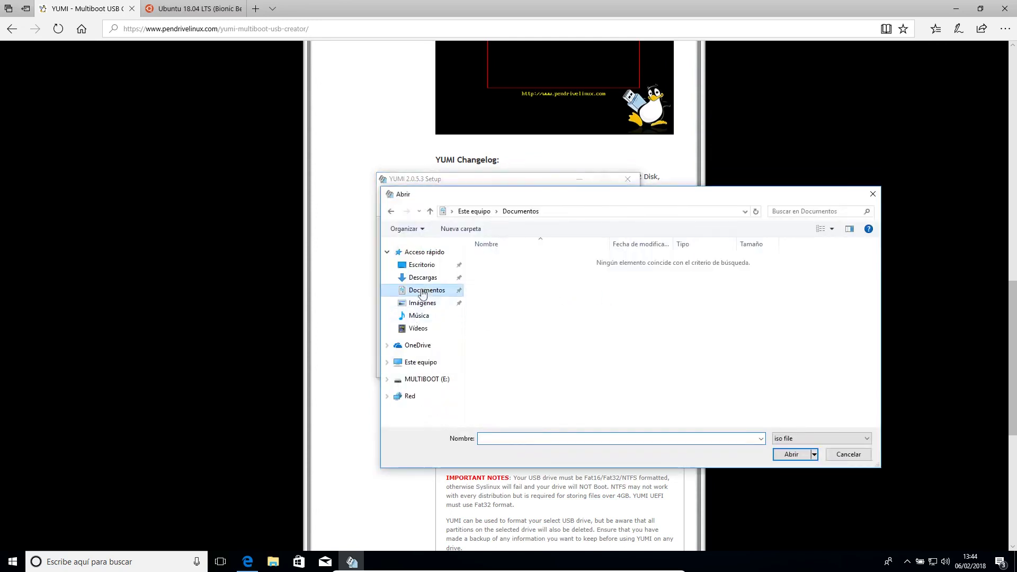
left_click(424, 279)
left_click(507, 262)
left_click(793, 456)
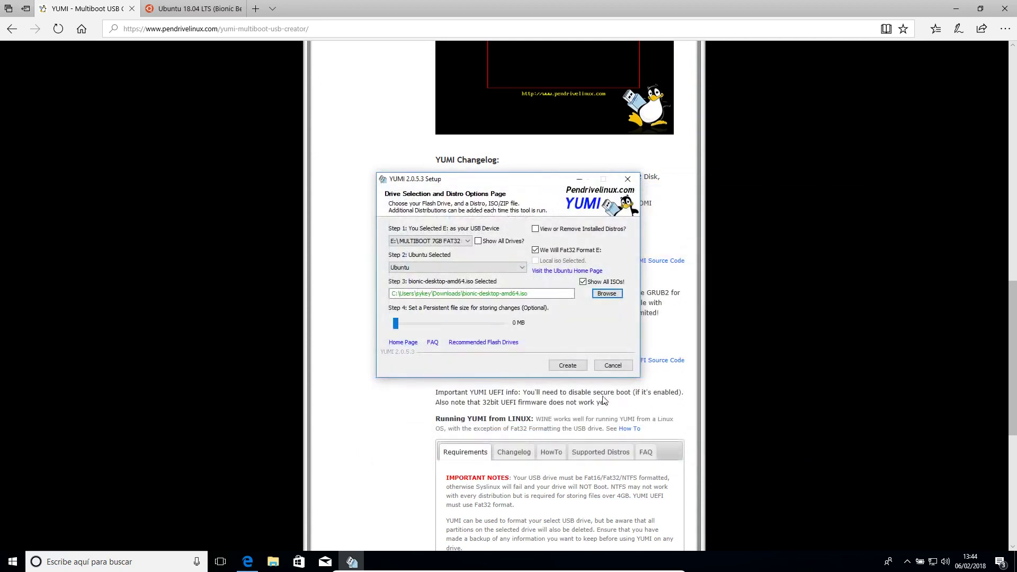
left_click_drag(396, 324, 495, 328)
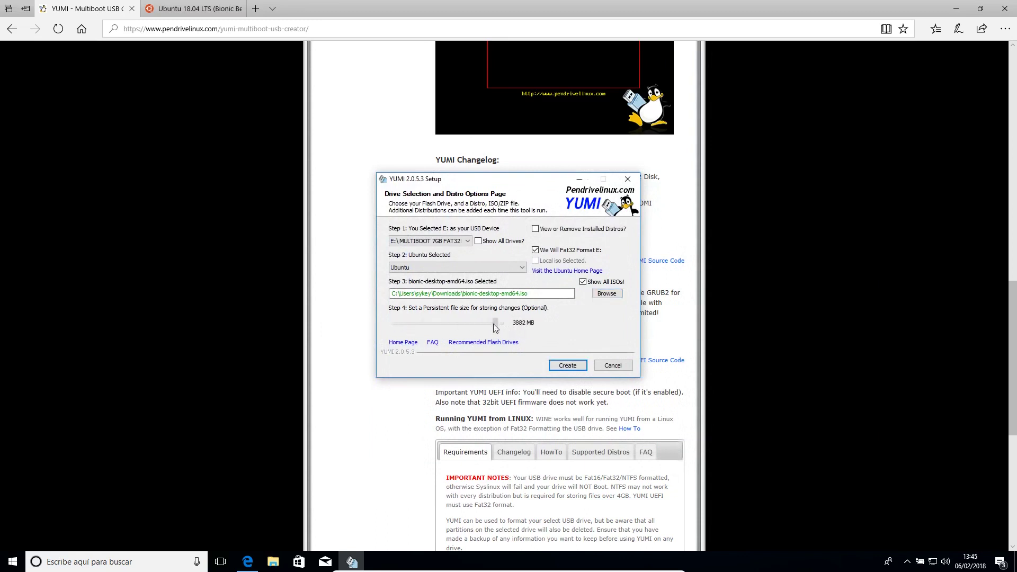
left_click_drag(424, 326, 389, 324)
mouse_move(395, 325)
left_mouse_down()
mouse_move(427, 327)
mouse_move(390, 322)
left_mouse_up()
Step: Create the bootable Ubuntu drive on E:, agreeing to wipe it, and close YUMI without adding more distributions
left_click(567, 366)
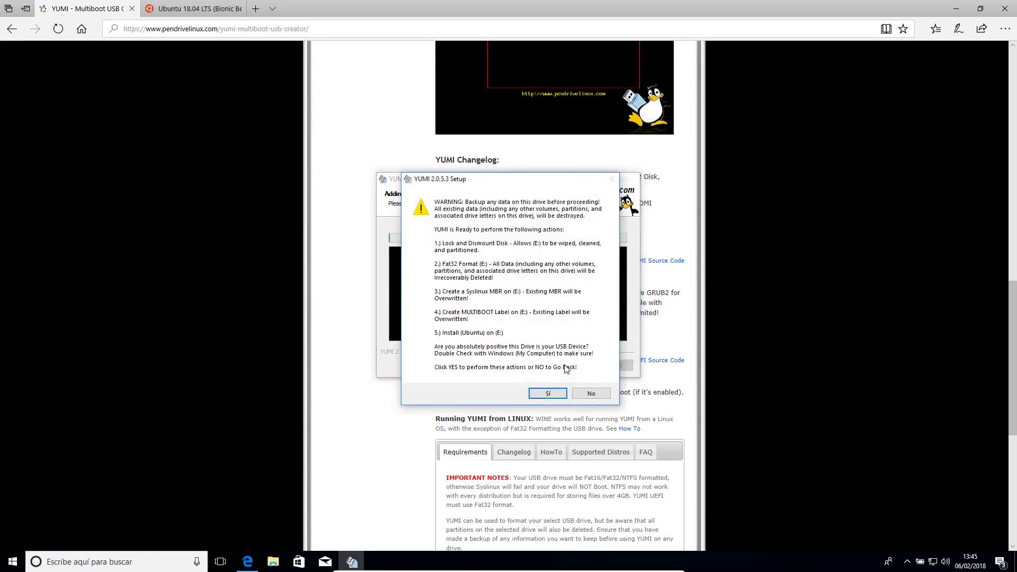
left_click(551, 396)
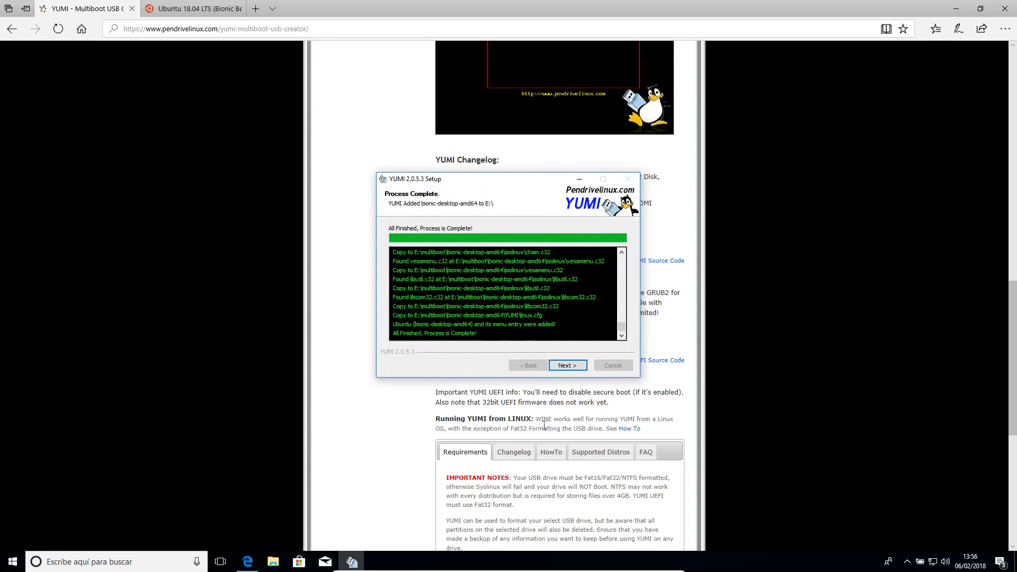
left_click(568, 366)
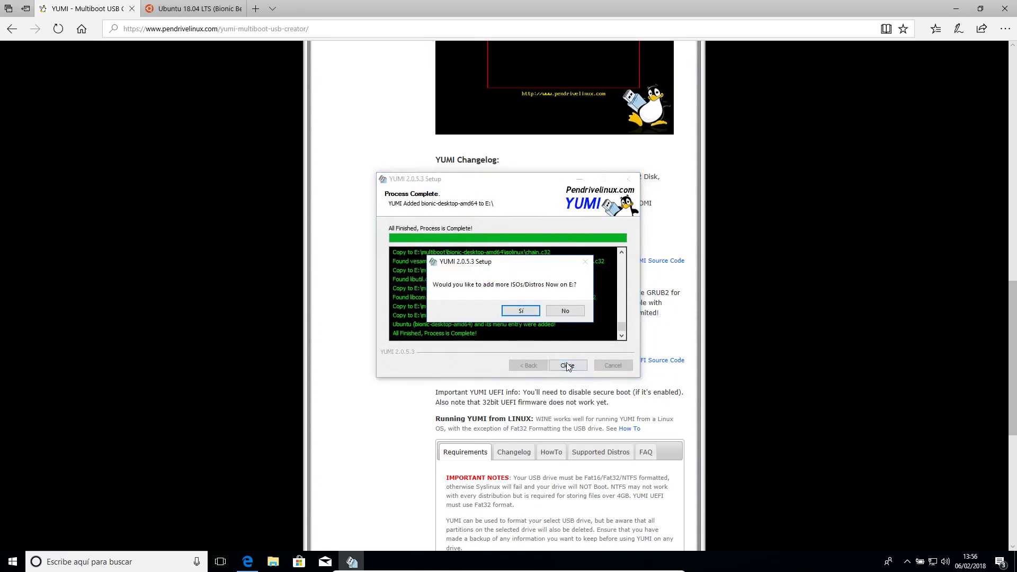
left_click(566, 313)
left_click(566, 365)
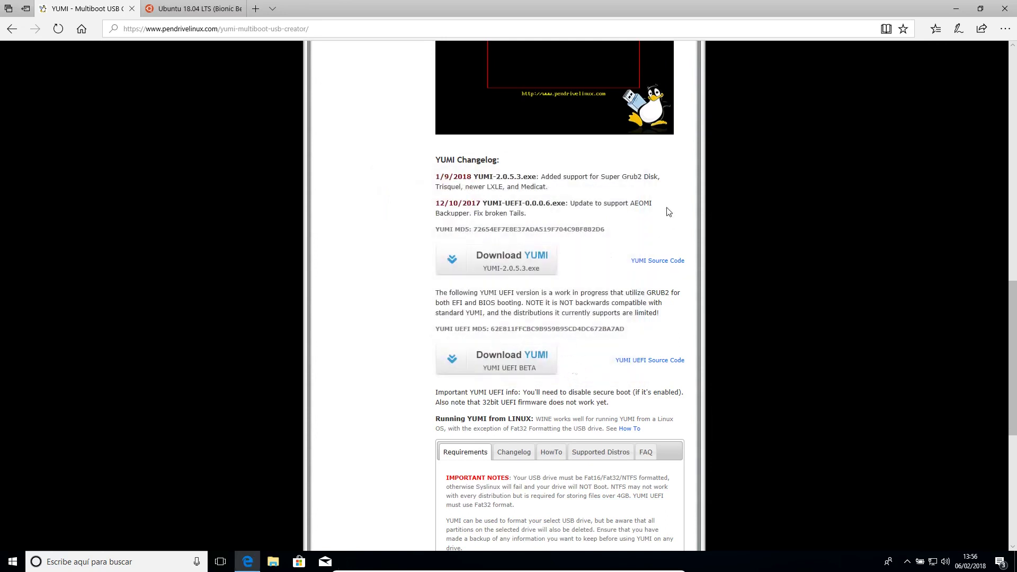
Step: Minimize the browser and open the multiboot folder on the MULTIBOOT (E:) drive in File Explorer
left_click(957, 8)
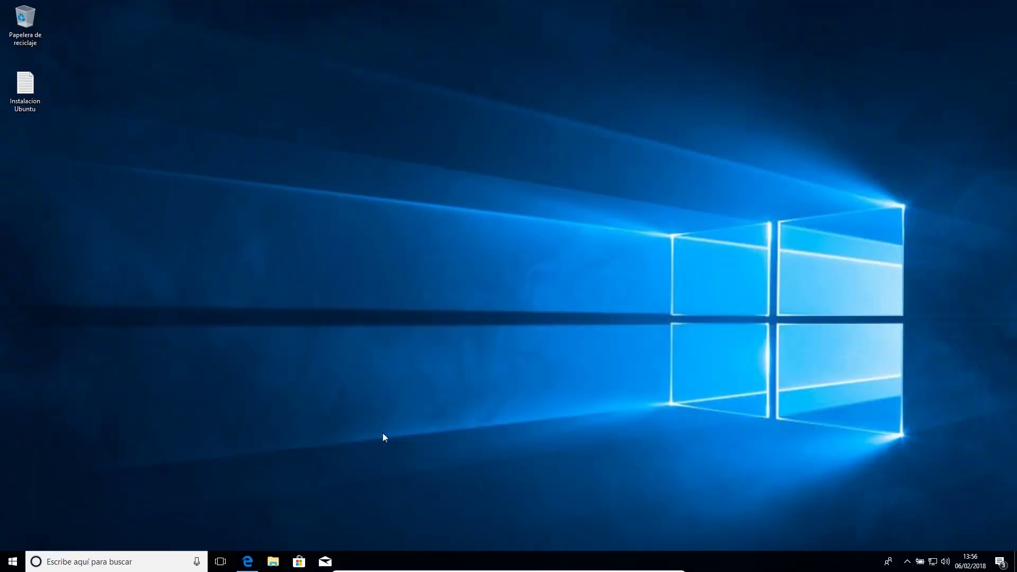
left_click(273, 562)
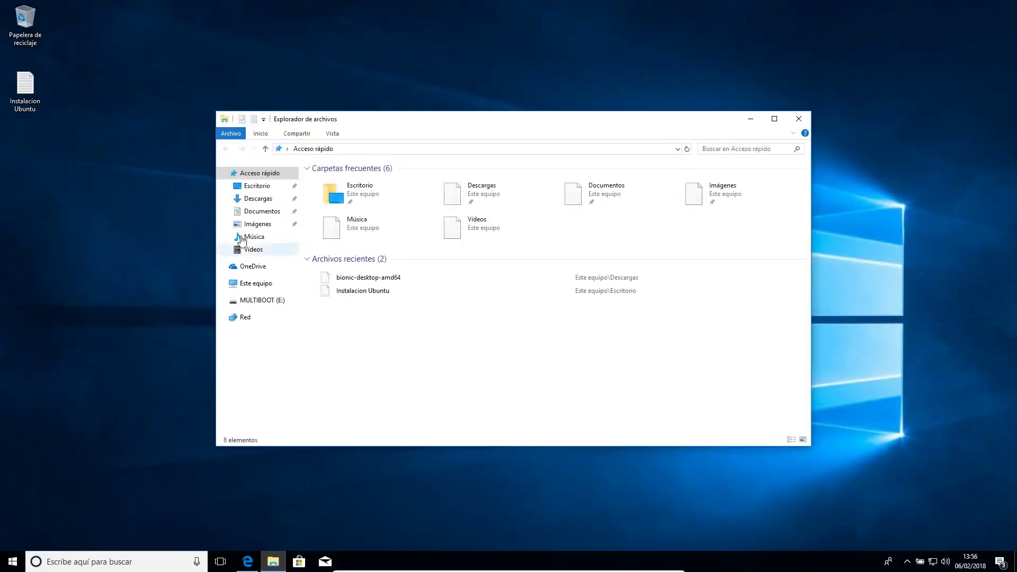
left_click(273, 303)
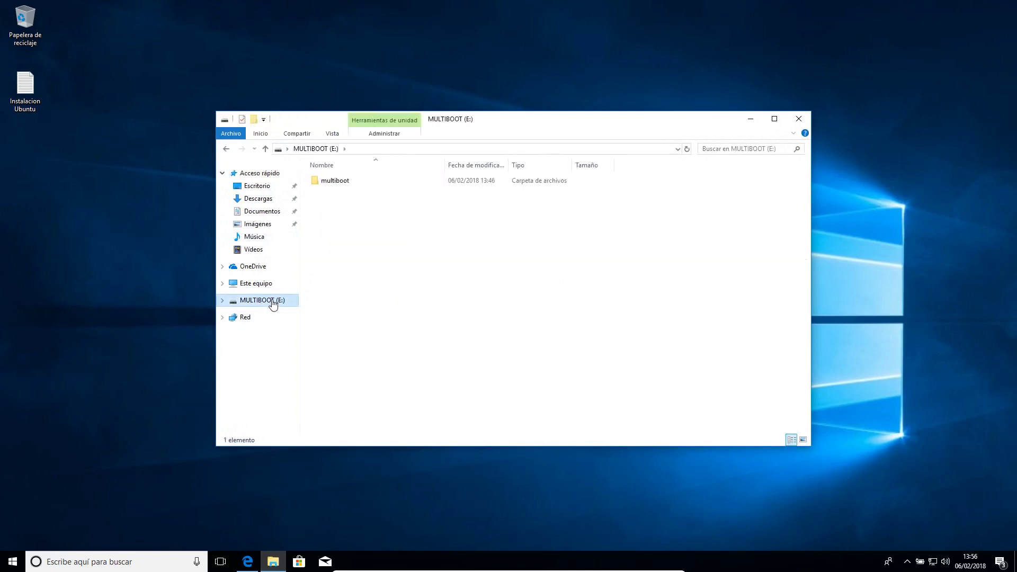
double_click(337, 183)
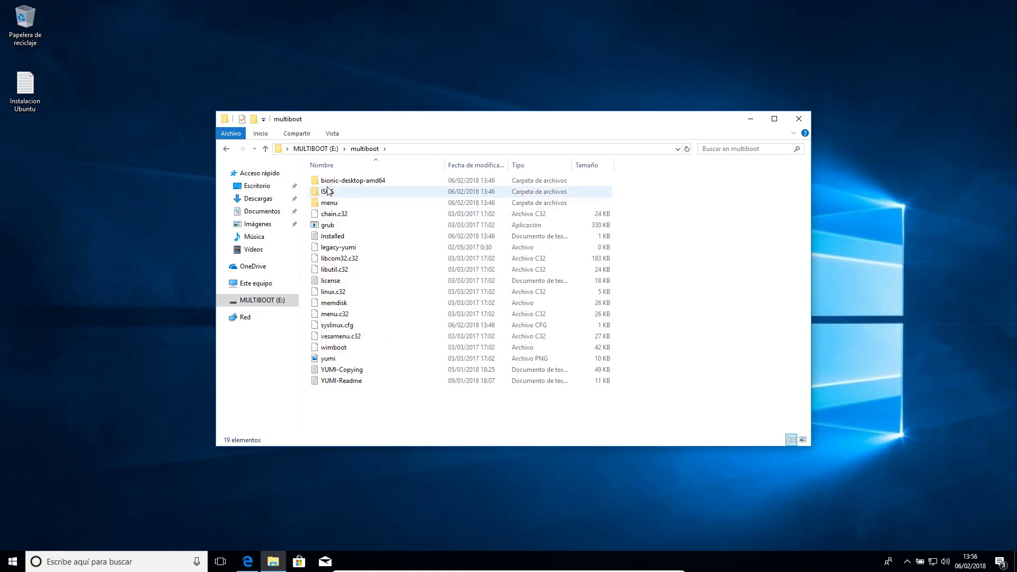
Step: Check the used and free space in the MULTIBOOT (E:) drive's properties, and close File Explorer
right_click(269, 296)
left_click(262, 300)
right_click(255, 299)
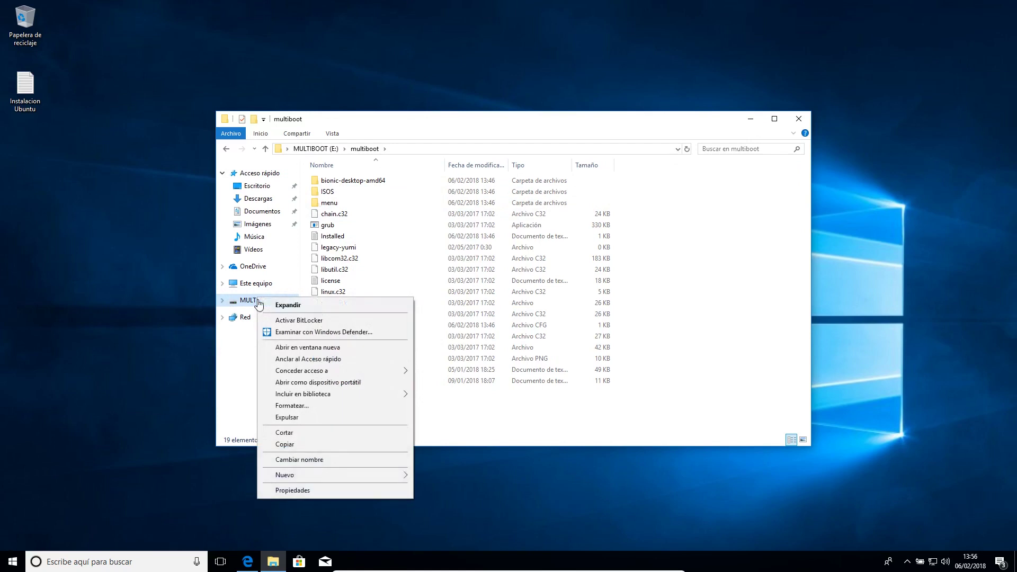
left_click(286, 491)
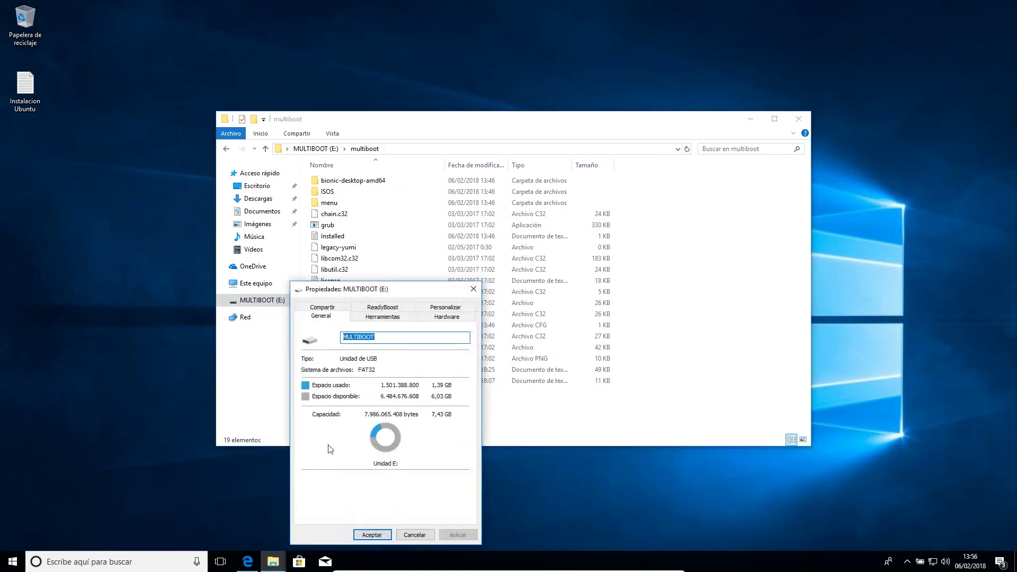
left_click(472, 290)
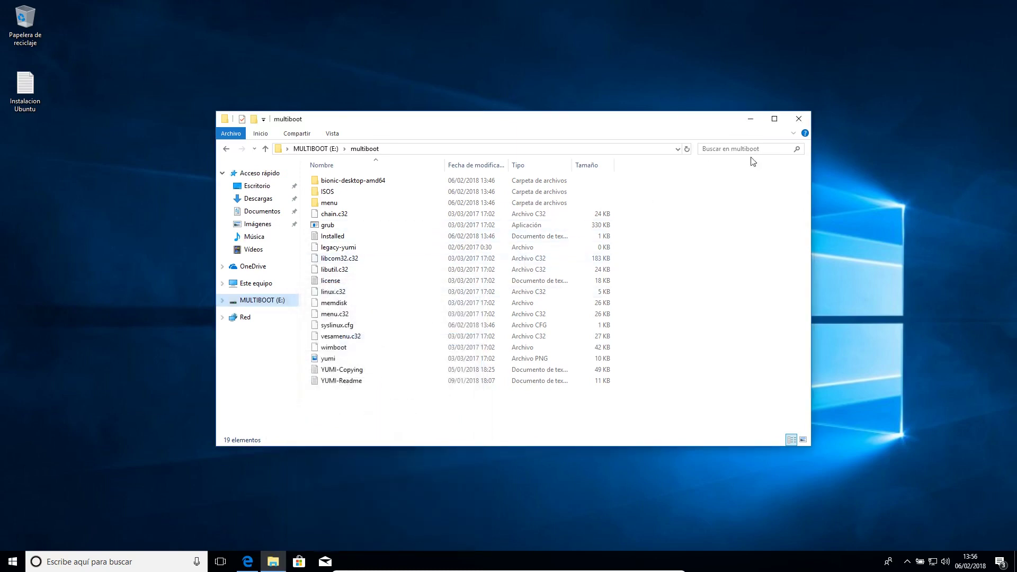
left_click(799, 119)
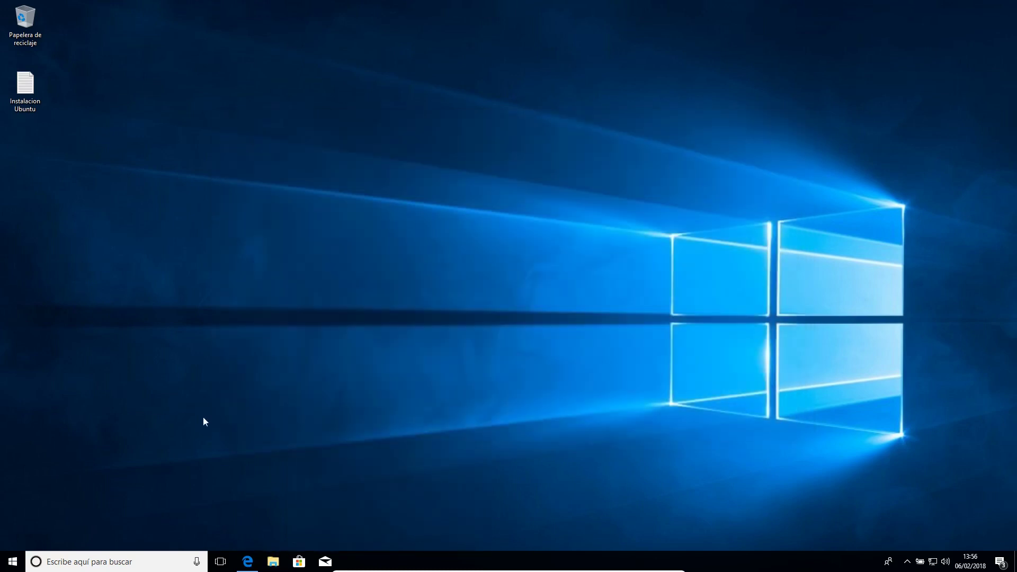
Step: Restart the Windows 10 computer to boot into the Ubuntu installer
left_click(13, 566)
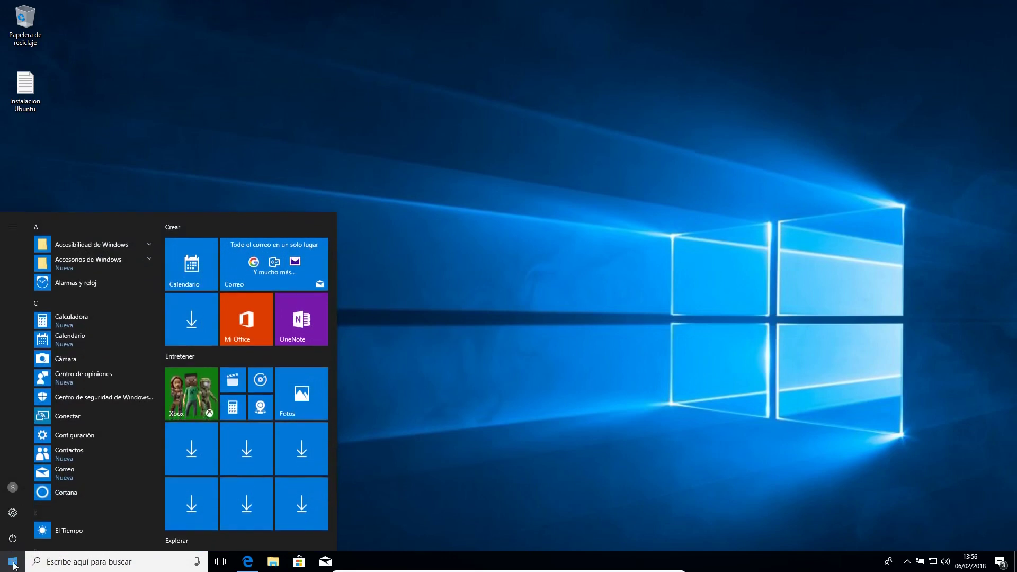
left_click(13, 540)
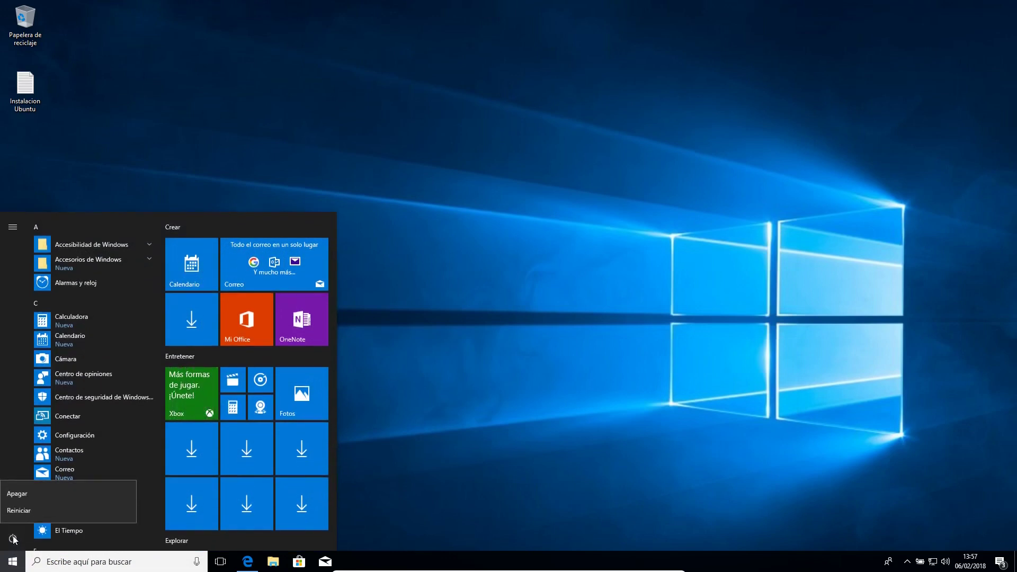
left_click(27, 510)
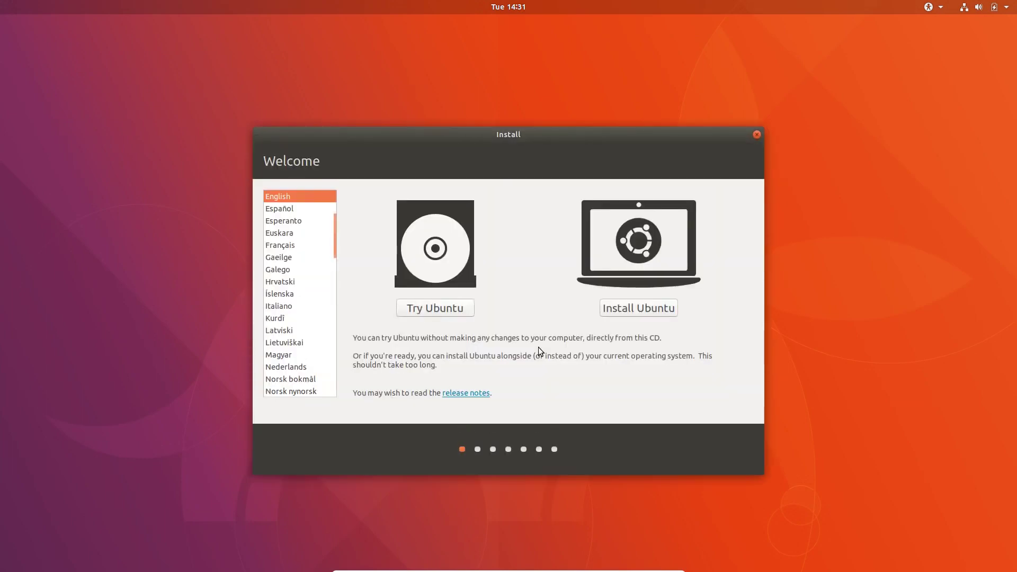
Step: Start installing Ubuntu in Español, with updates downloaded during installation and third-party software for graphics, Wi-Fi and media included
left_click(293, 210)
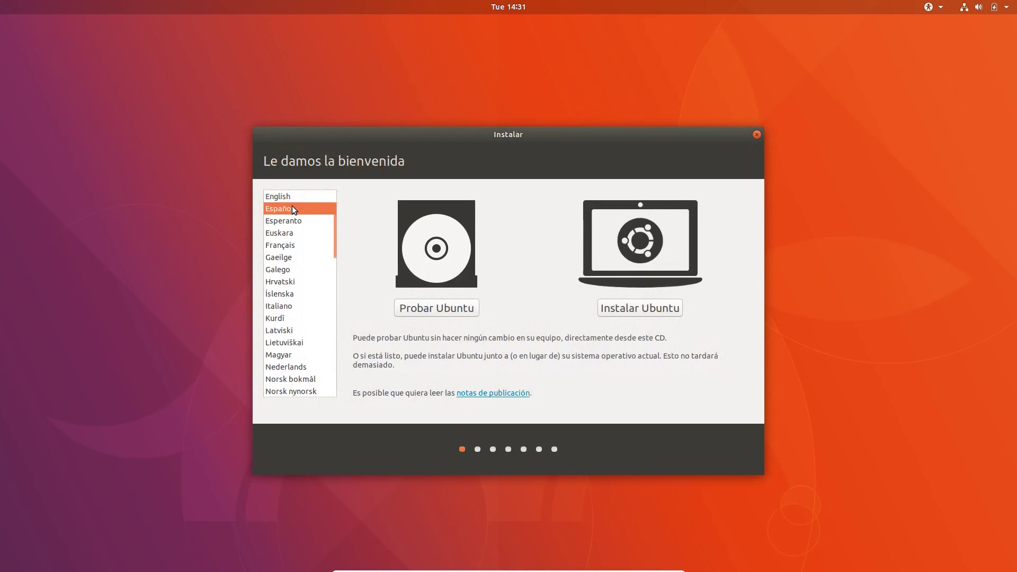
left_click(660, 311)
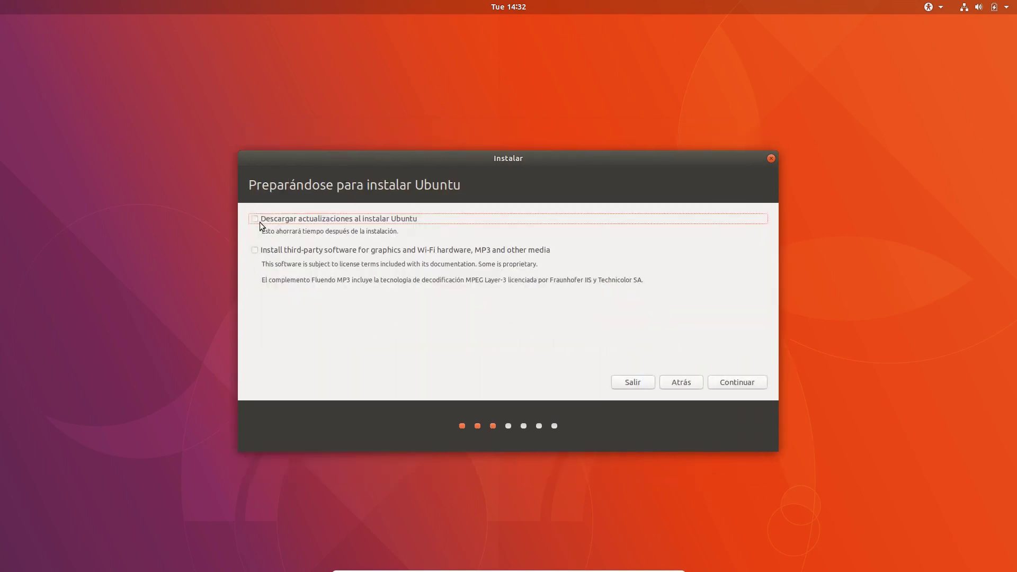
left_click(254, 249)
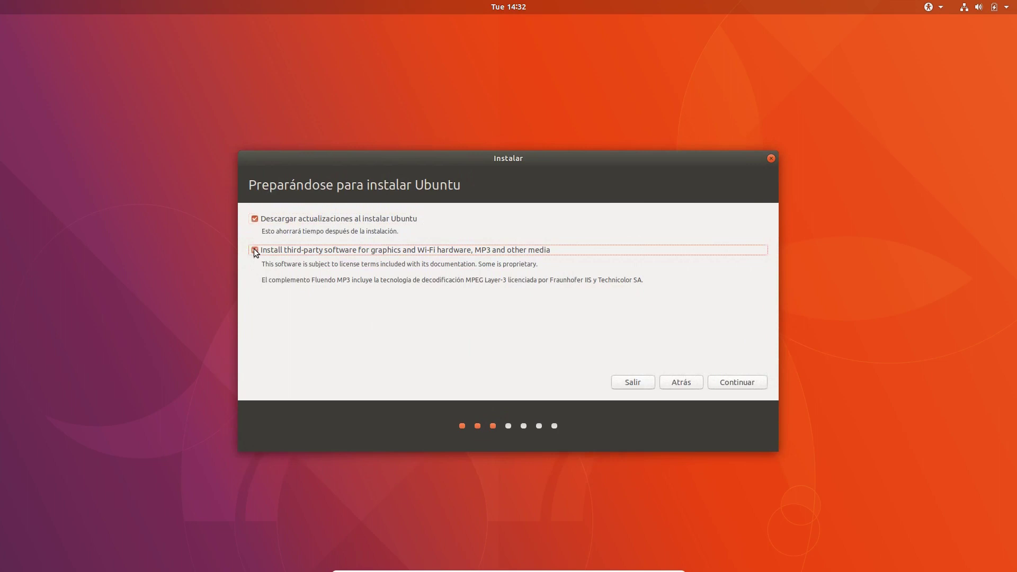
left_click(749, 382)
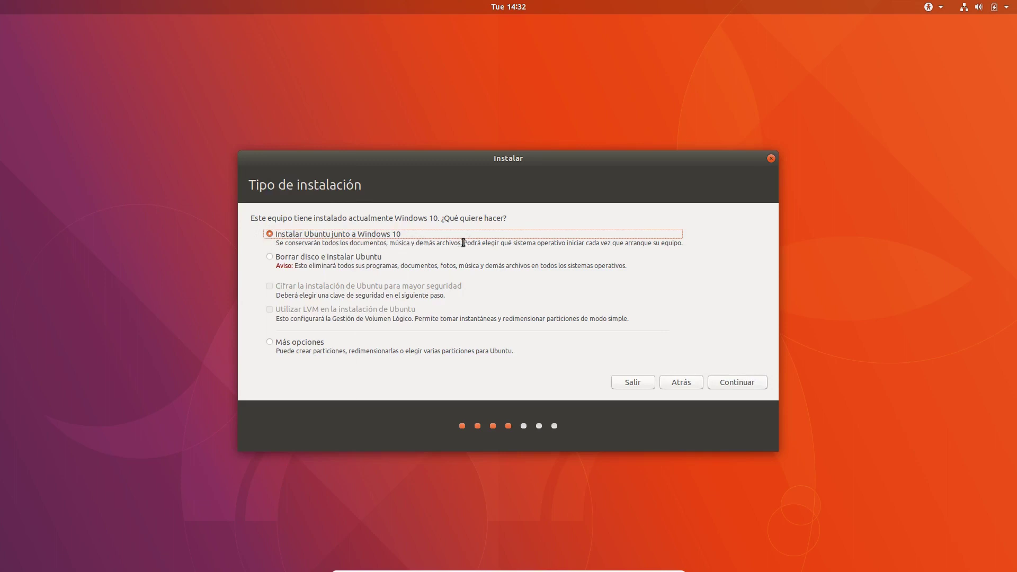
Step: Look through the installation types and proceed with installing Ubuntu alongside Windows 10 (Instalar Ubuntu junto a Windows 10)
left_click(270, 258)
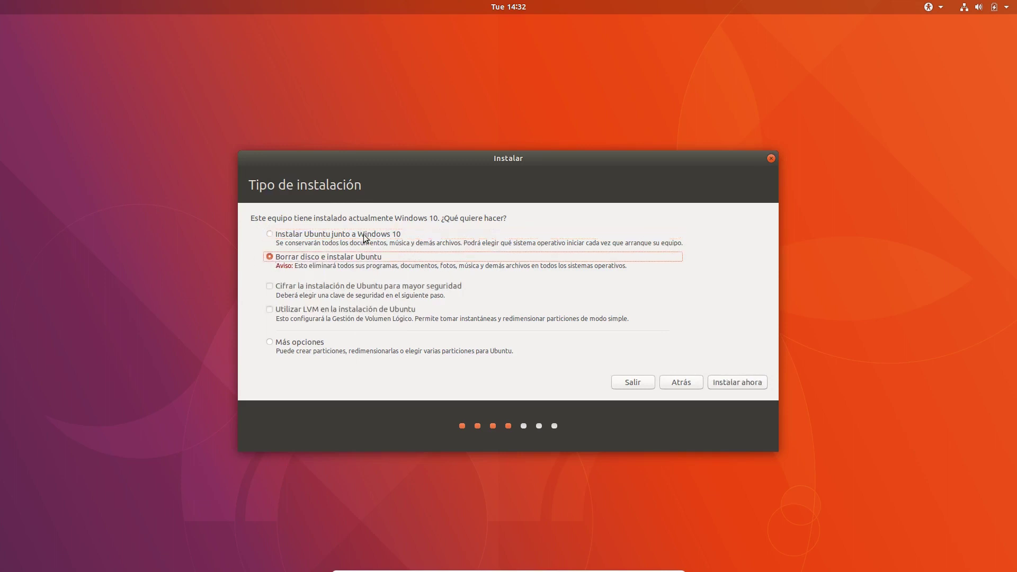
left_click(269, 342)
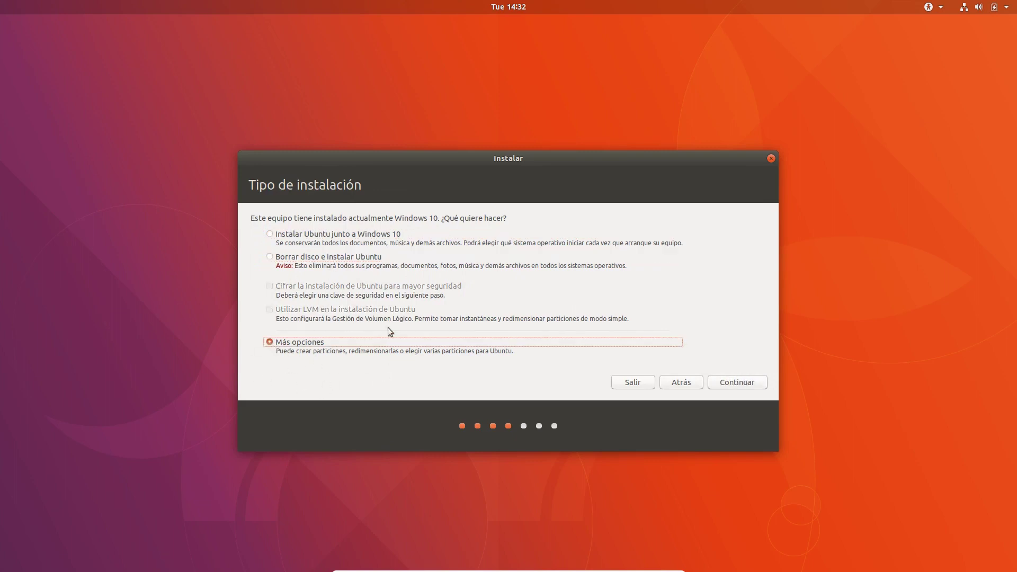
left_click(270, 234)
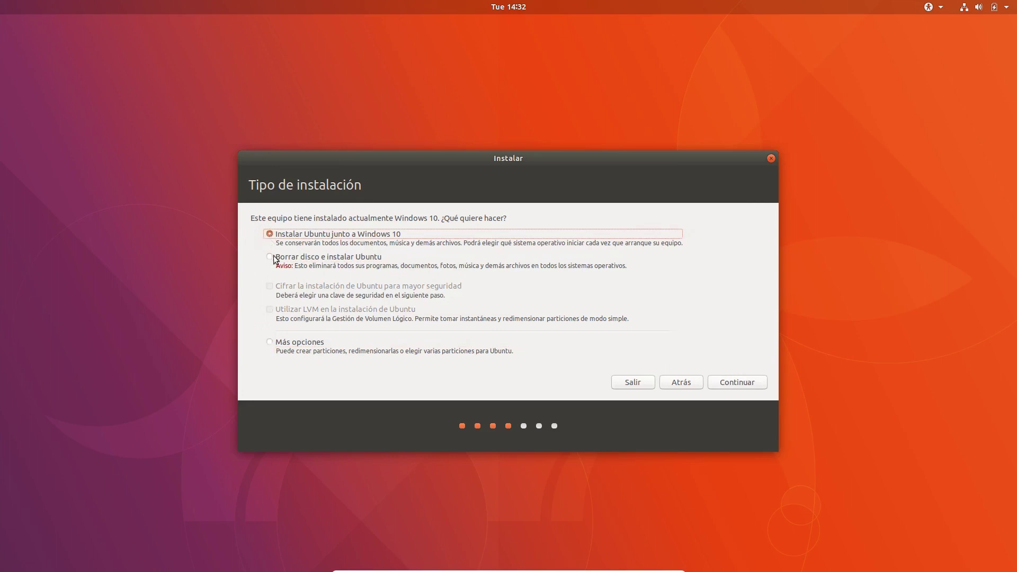
left_click(738, 381)
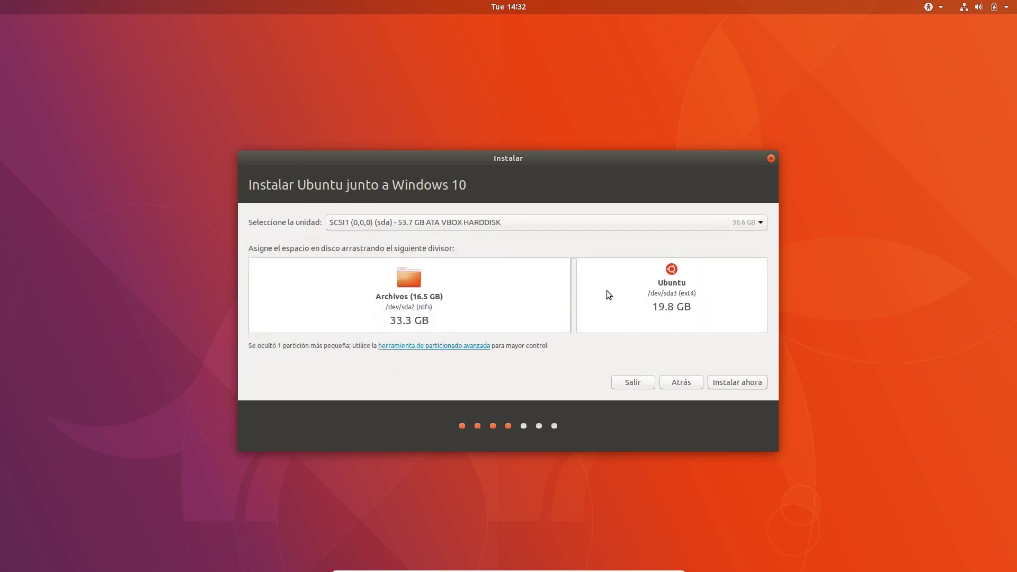
Step: Allocate 23.1 GB to Ubuntu and 30.0 GB to Windows on the sda disk, and approve writing the partition changes
left_click_drag(574, 307, 541, 309)
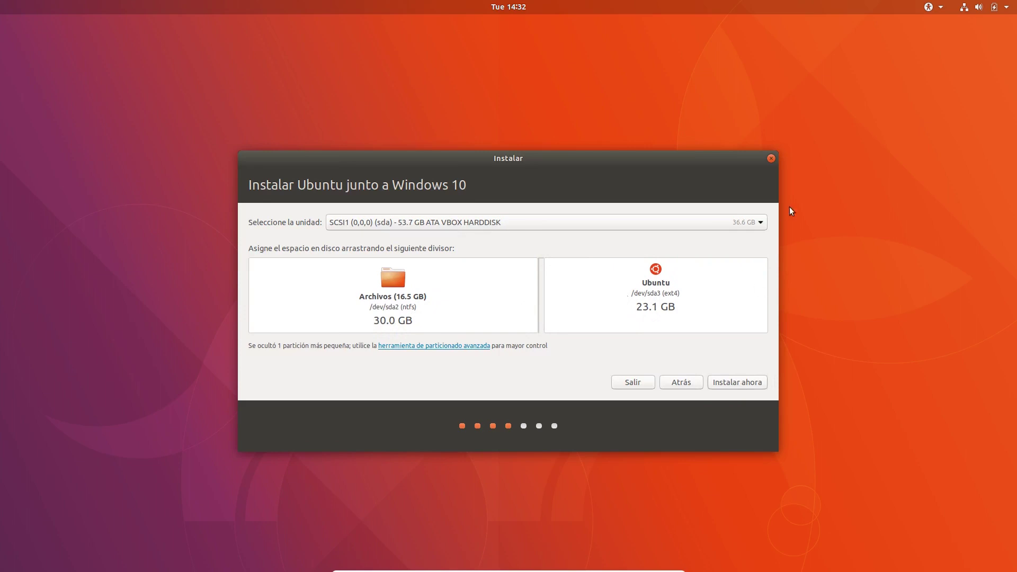
left_click(764, 223)
left_click(763, 223)
left_click(736, 383)
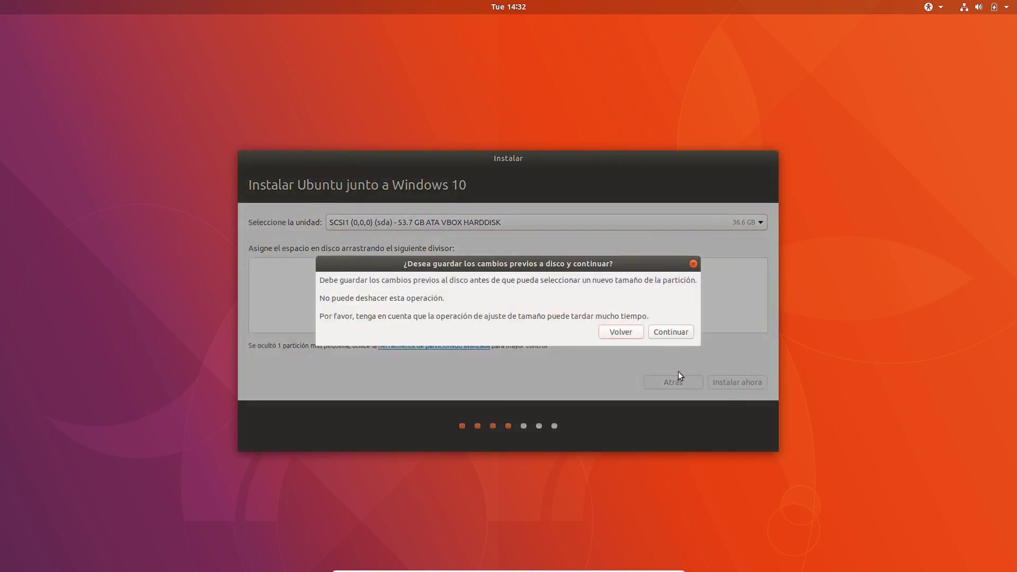
left_click(673, 335)
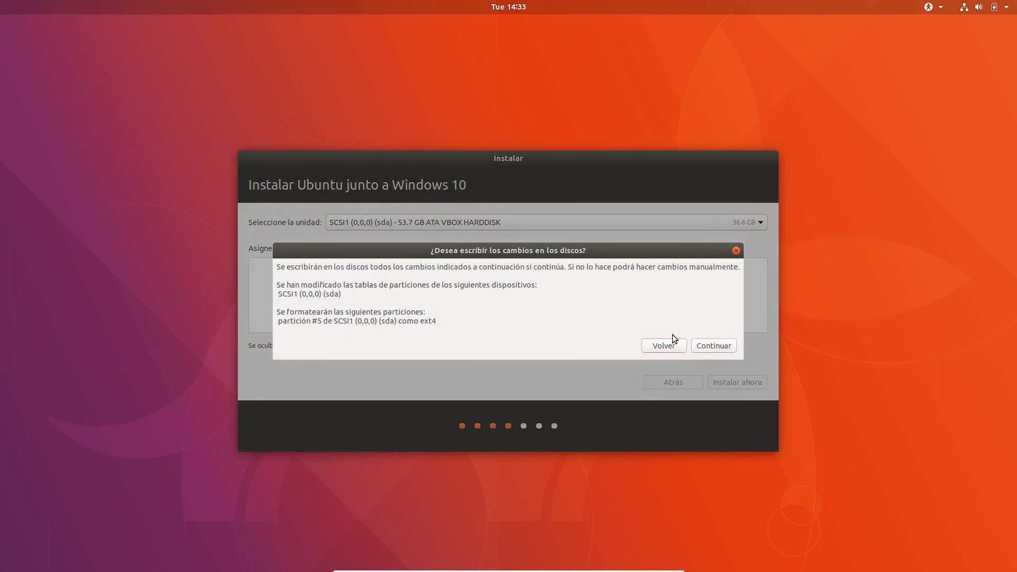
left_click(722, 346)
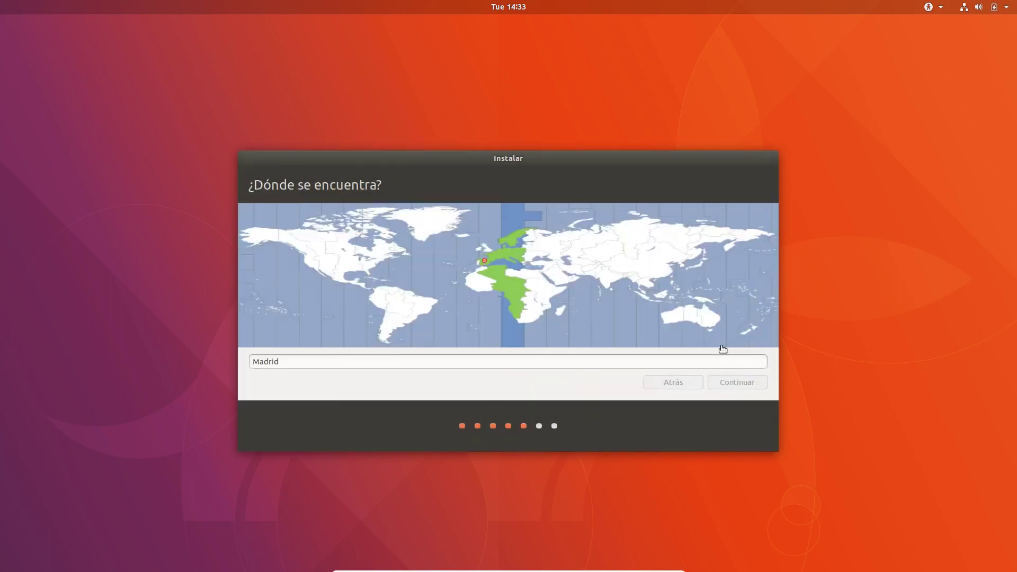
Step: Accept Madrid as the location and choose the Español keyboard layout with its standard Español variant
left_click(735, 382)
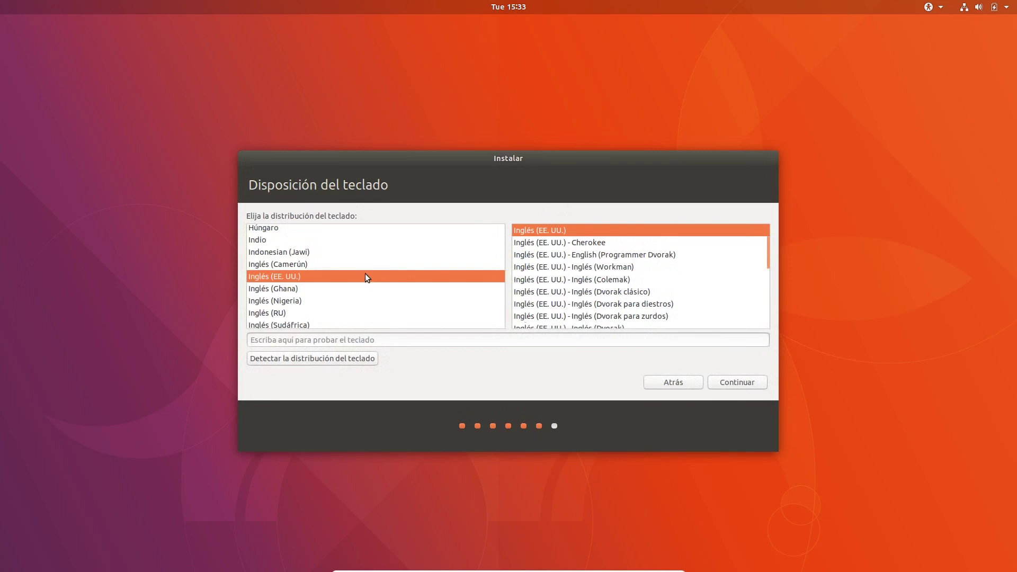
scroll(364, 274, "up", 5)
scroll(365, 277, "up", 3)
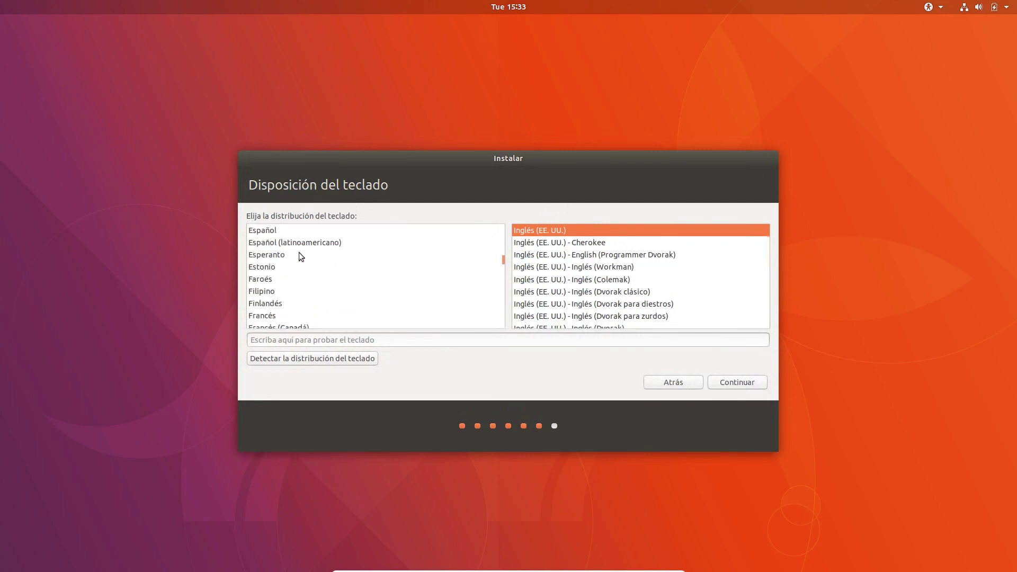
left_click(272, 232)
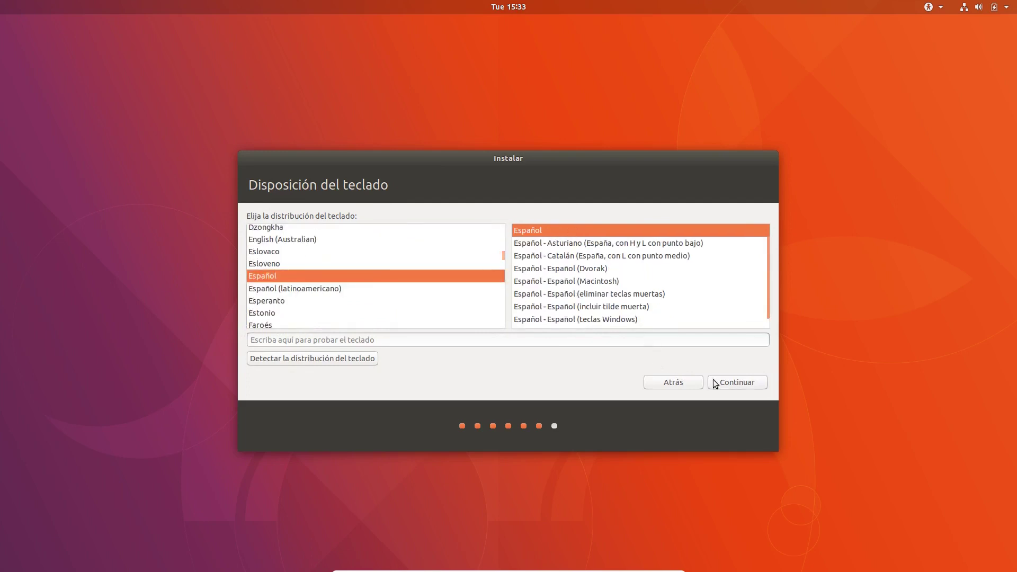
left_click(738, 384)
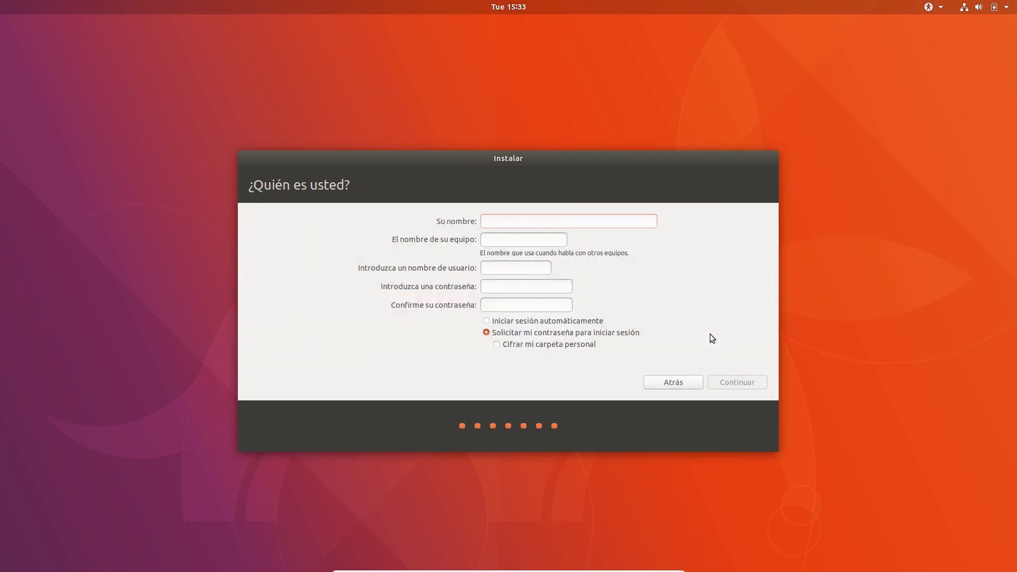
Step: Fill in the user's name and change the computer name to match the account's username
type("s")
key("BackSpace")
type("SyKeY")
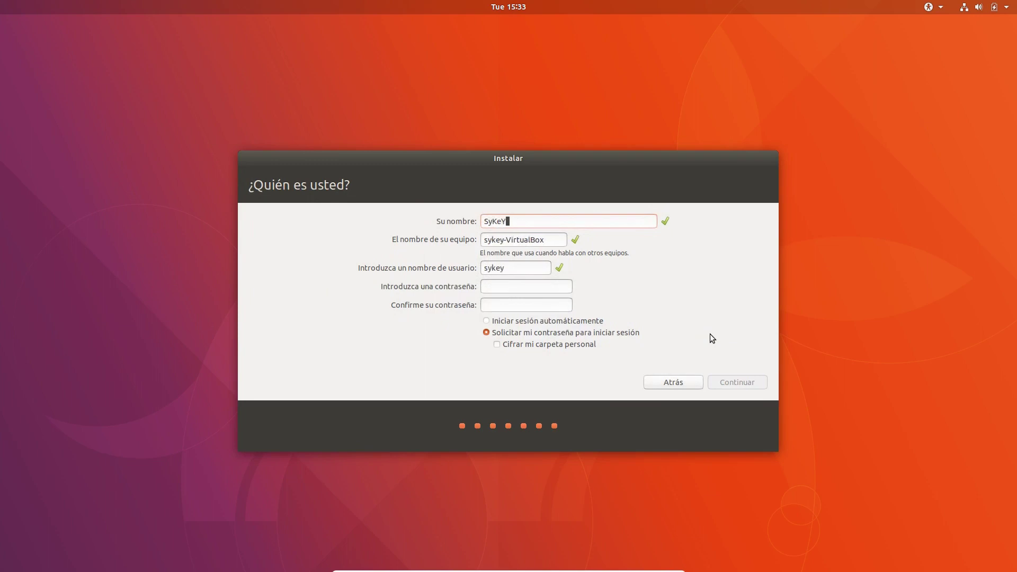
key("Tab")
type("sykey")
Step: Enter the account password and repeat it in the confirmation field
left_click(542, 284)
type("••••••••")
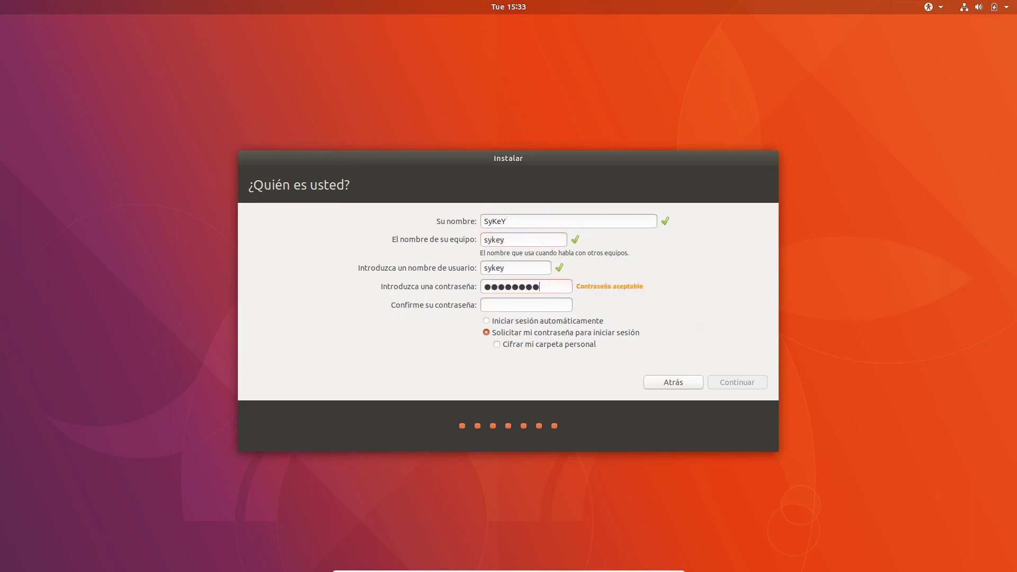
key("Tab")
type("••••••••")
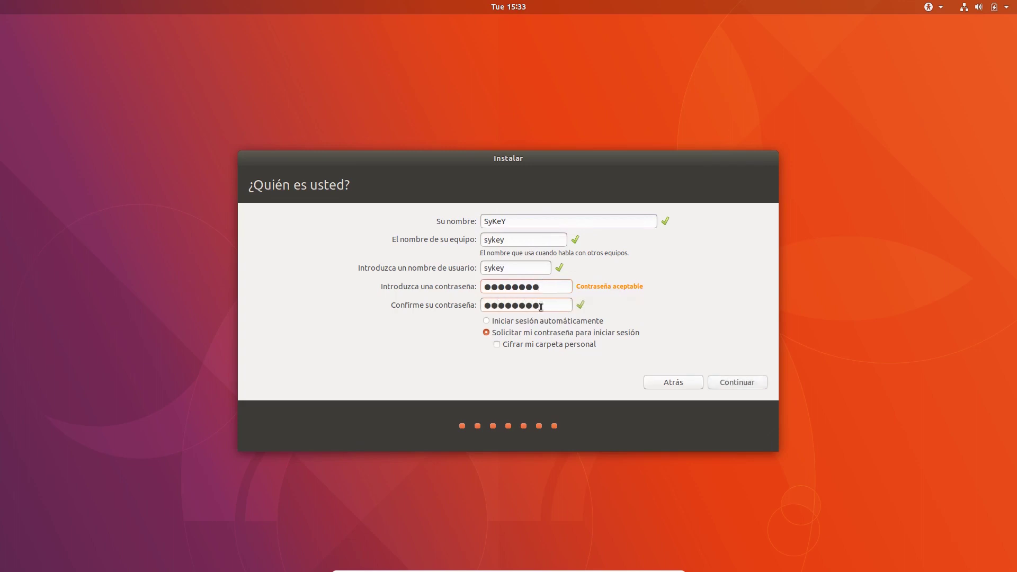
Step: Set the account to log in automatically, and restart the computer once the installation is complete
left_click(486, 322)
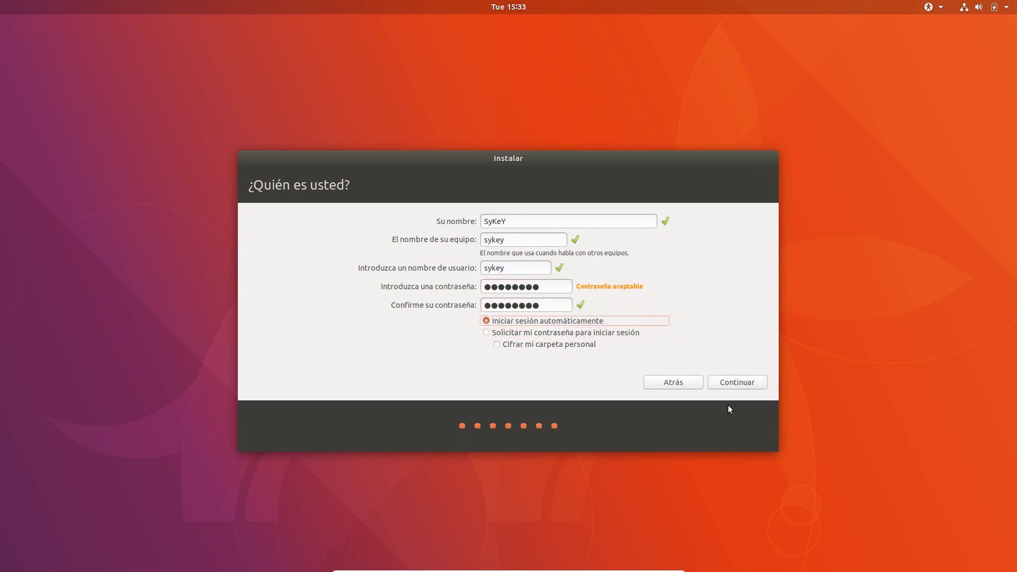
left_click(740, 383)
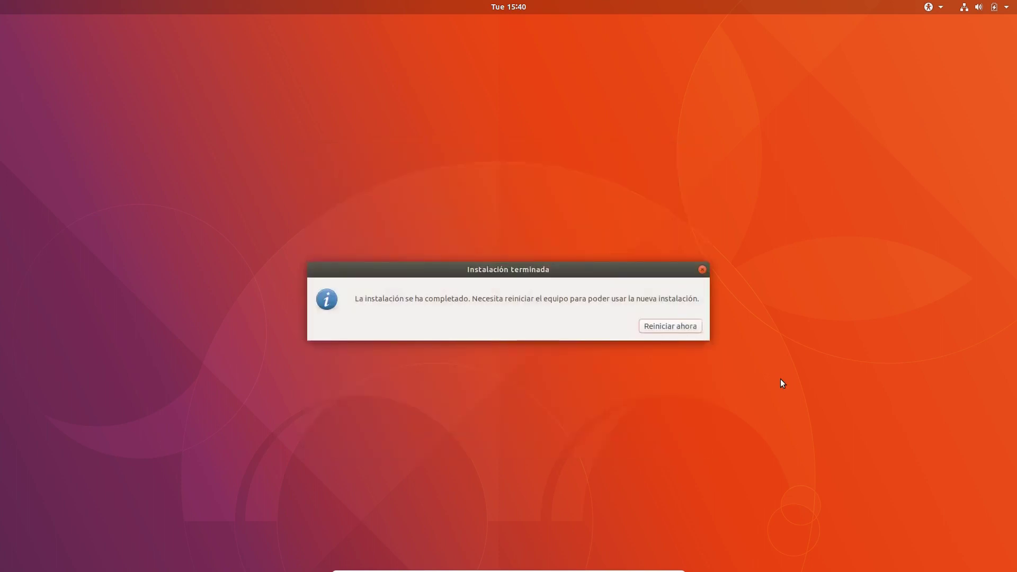
left_click(659, 328)
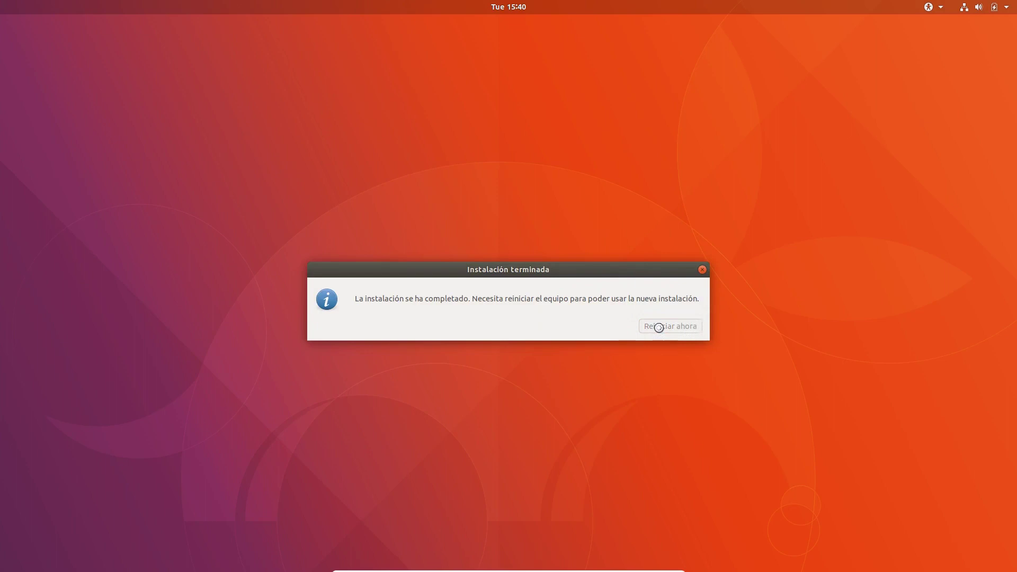